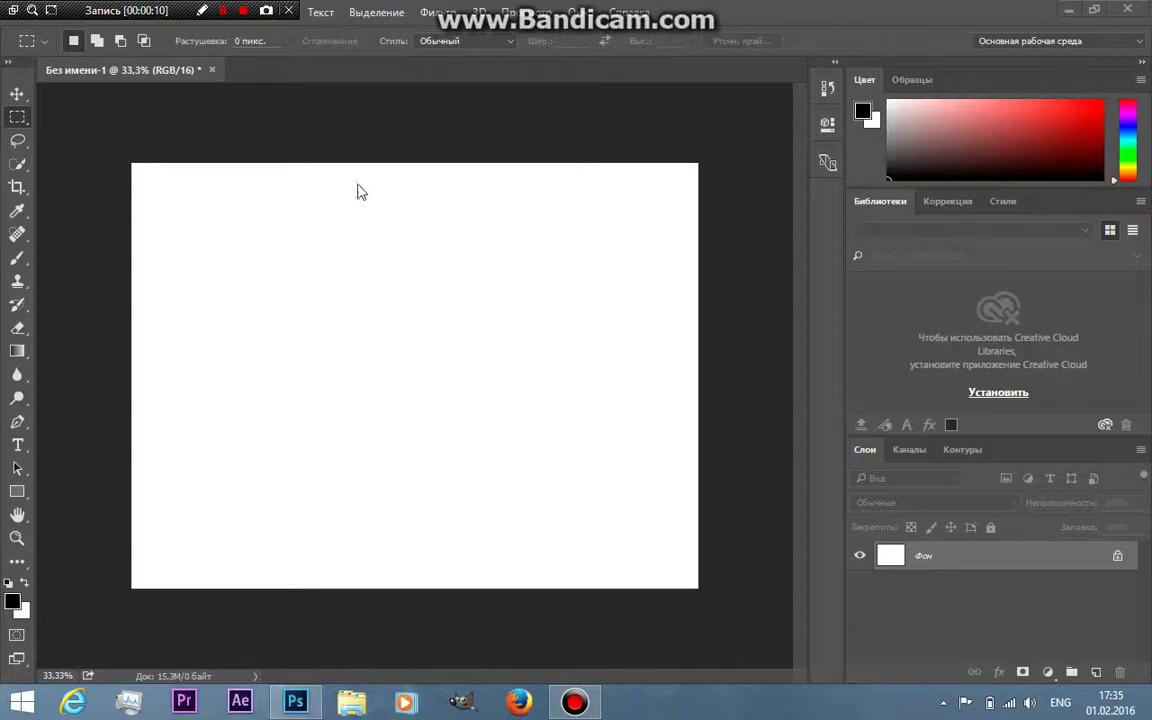
Select a rectangle in the upper-left canvas, then subtract two pieces from its edges
right_click(8, 122)
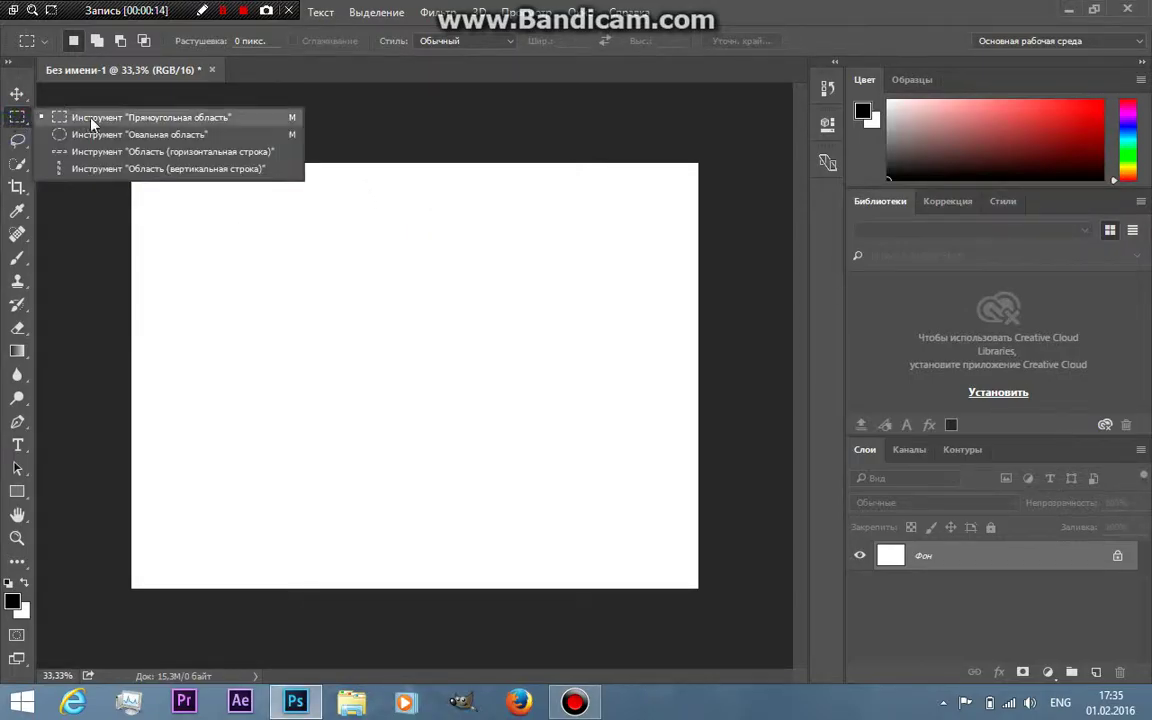
click(87, 105)
drag(199, 217, 480, 375)
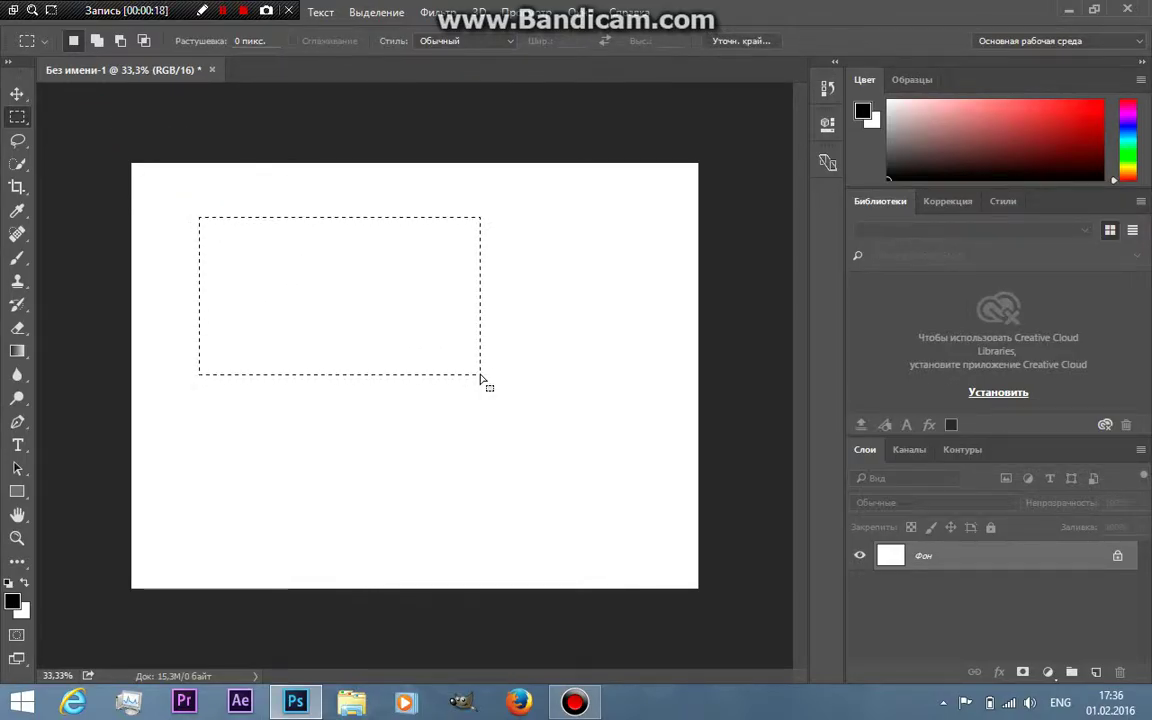
key(alt)
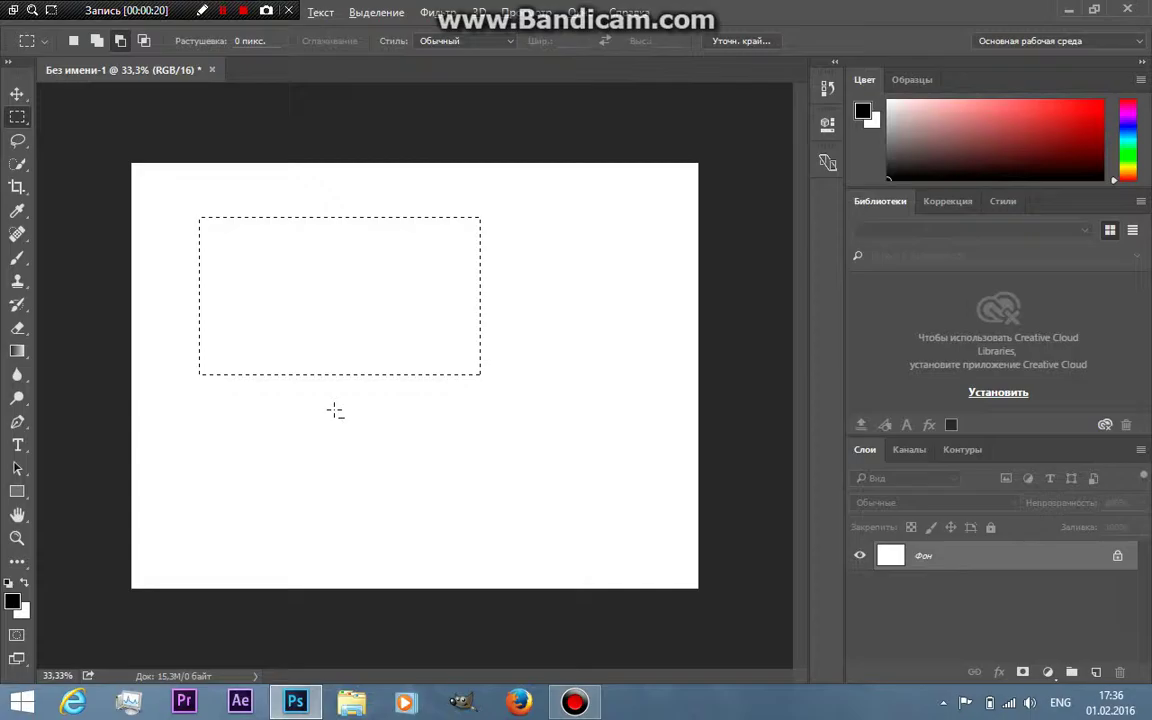
drag(335, 411, 490, 313)
drag(180, 263, 293, 352)
Add three more rectangles, intersect with a larger rectangle, then clear the selection
key(shift)
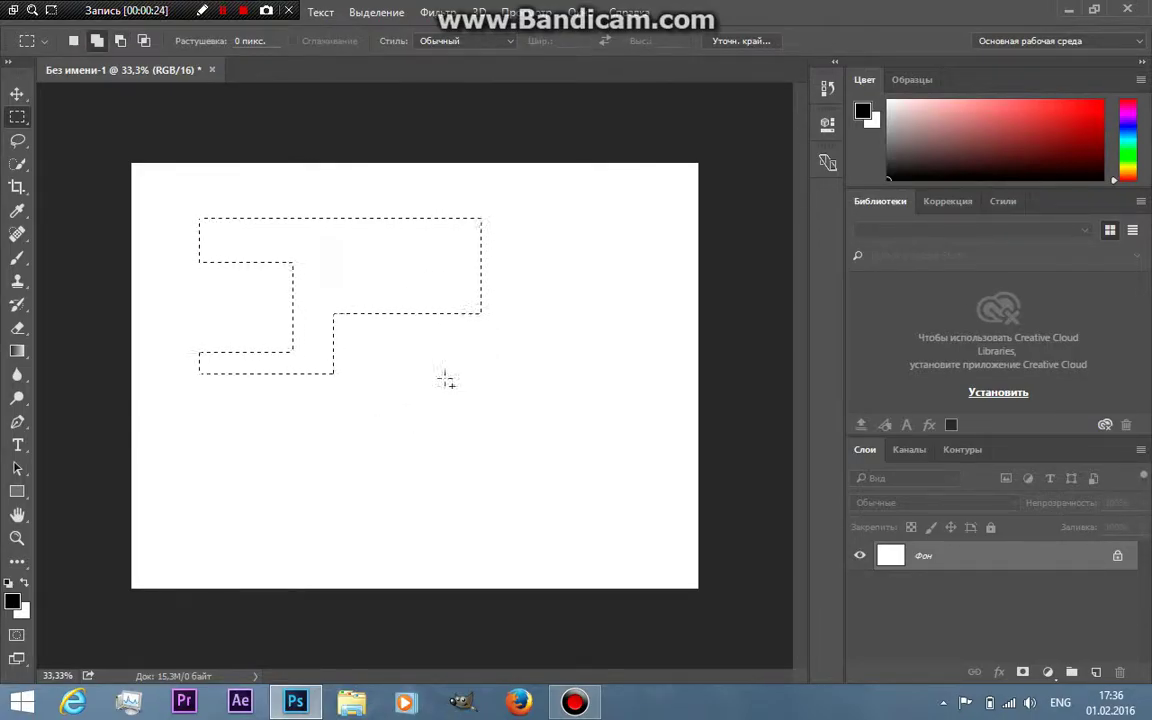
drag(527, 227, 393, 384)
drag(244, 420, 231, 282)
drag(360, 422, 539, 324)
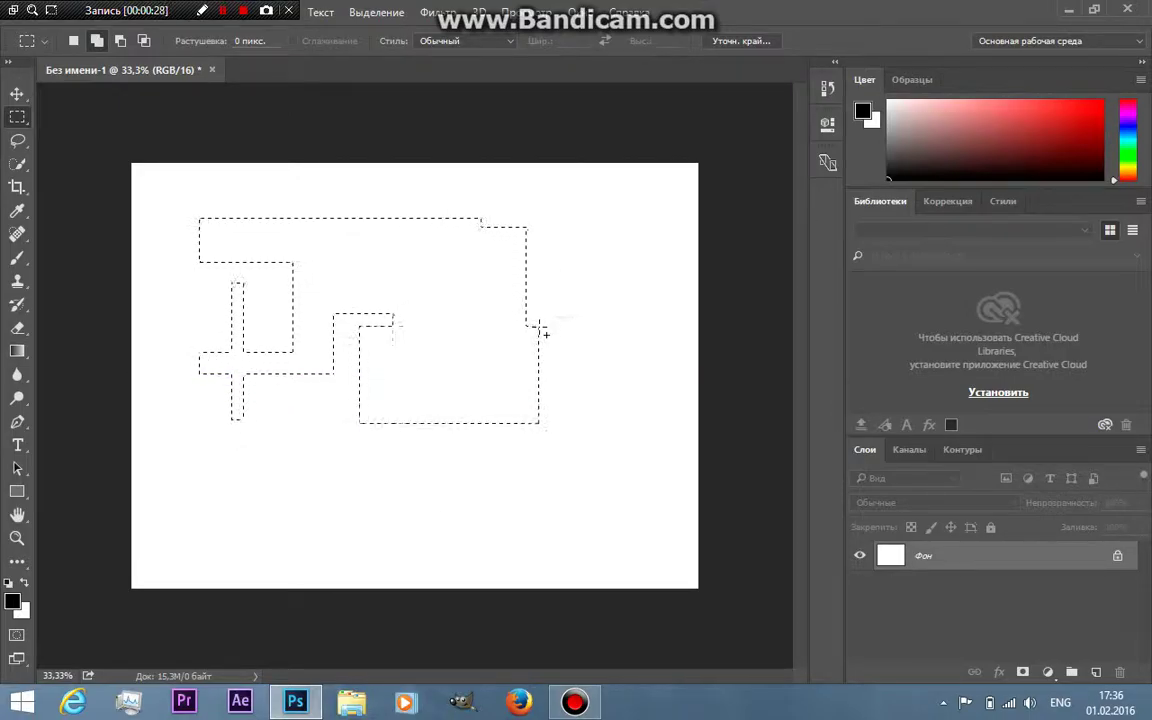
key(shift+alt)
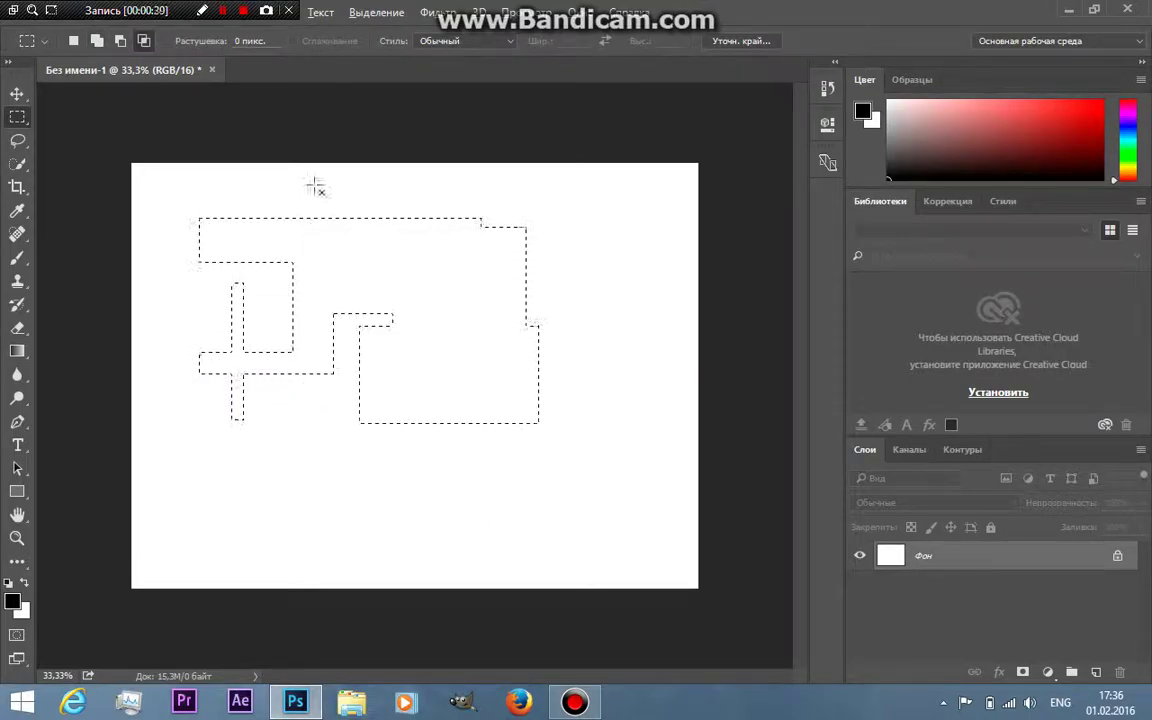
mouse_move(259, 184)
mouse_down()
mouse_move(510, 483)
mouse_move(497, 480)
mouse_up()
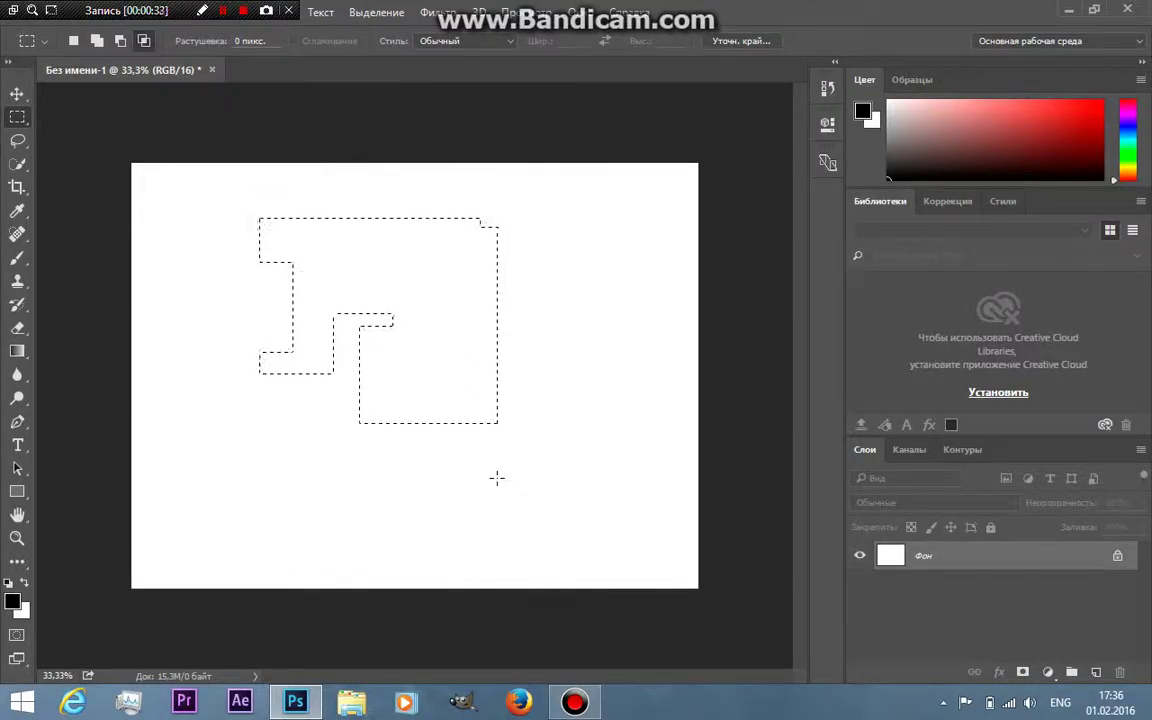
click(294, 418)
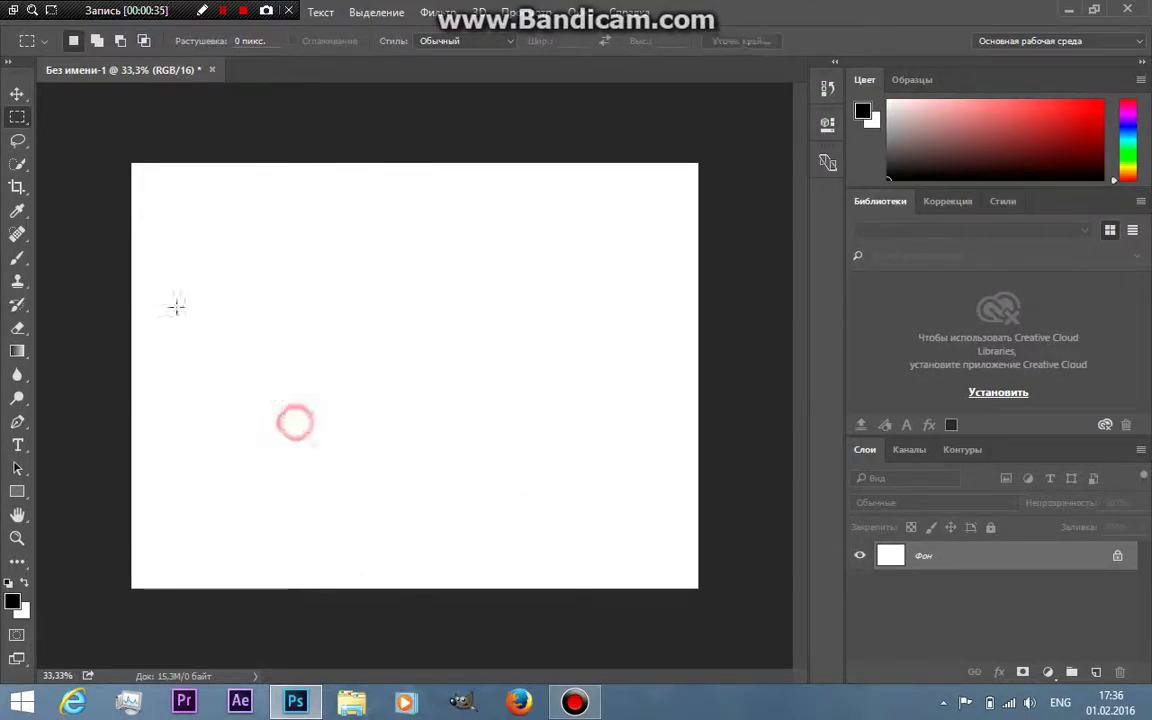
Select an ellipse near the canvas centre, feathered 70.5 px, and add three overlapping ellipses
right_click(15, 119)
click(80, 140)
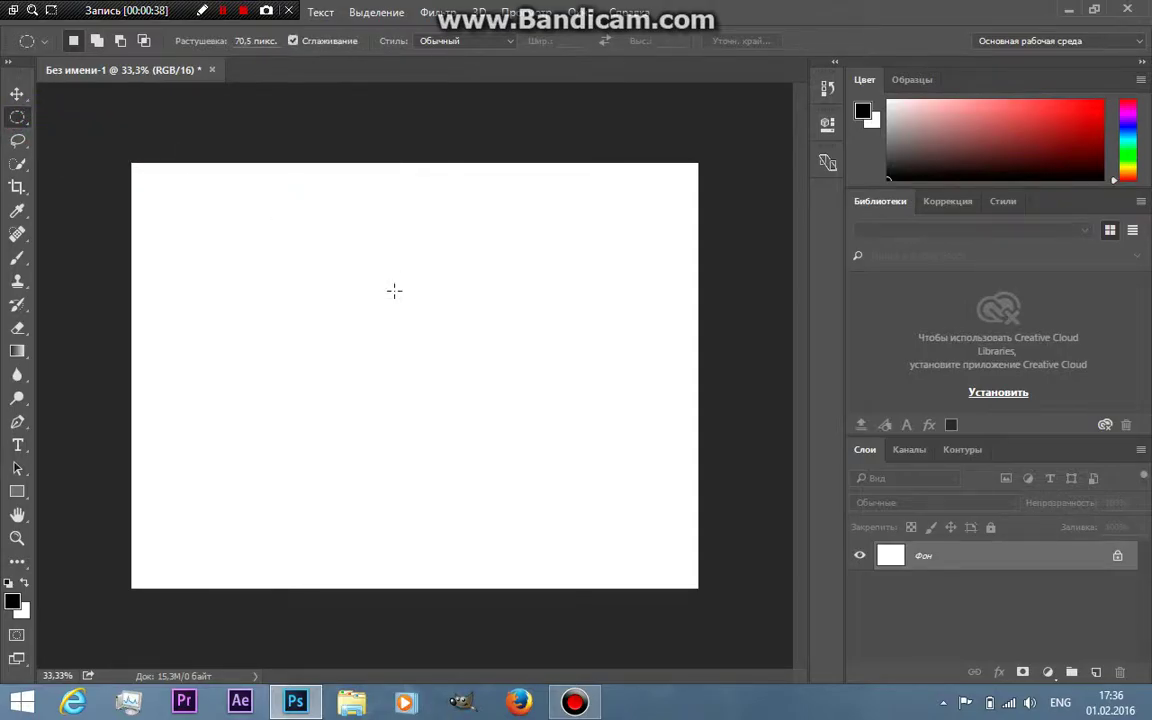
drag(337, 245, 538, 428)
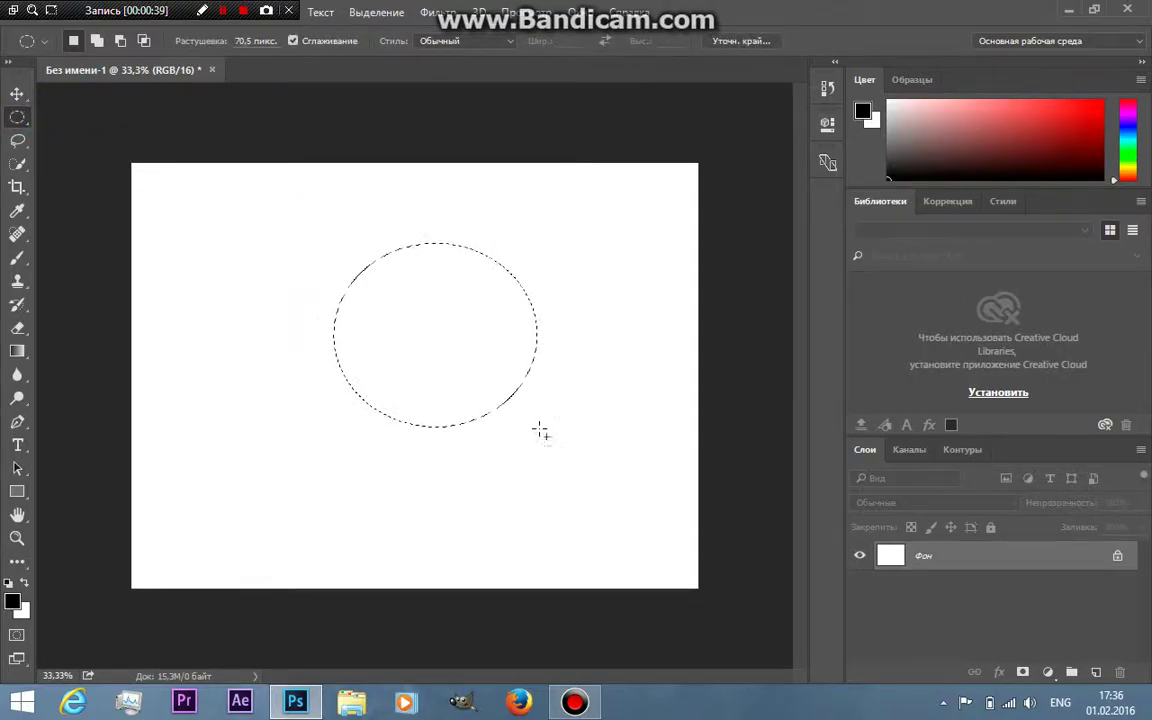
drag(278, 334, 480, 438)
mouse_move(527, 406)
mouse_down()
mouse_move(517, 298)
mouse_move(548, 285)
mouse_up()
drag(555, 445, 432, 362)
Add and subtract further ellipses to round the selection into a kidney-shaped blob
mouse_move(334, 470)
mouse_down()
mouse_move(604, 200)
mouse_move(590, 232)
mouse_up()
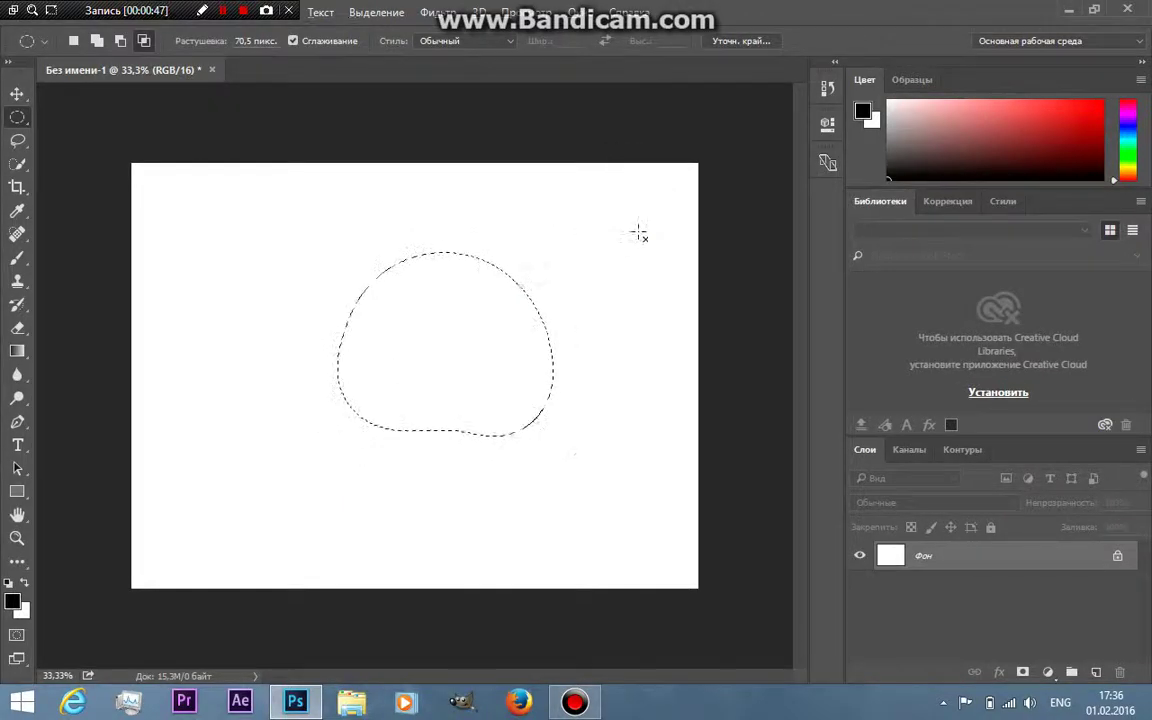
mouse_move(371, 231)
mouse_down()
mouse_move(376, 263)
mouse_move(522, 318)
mouse_up()
drag(494, 489, 392, 377)
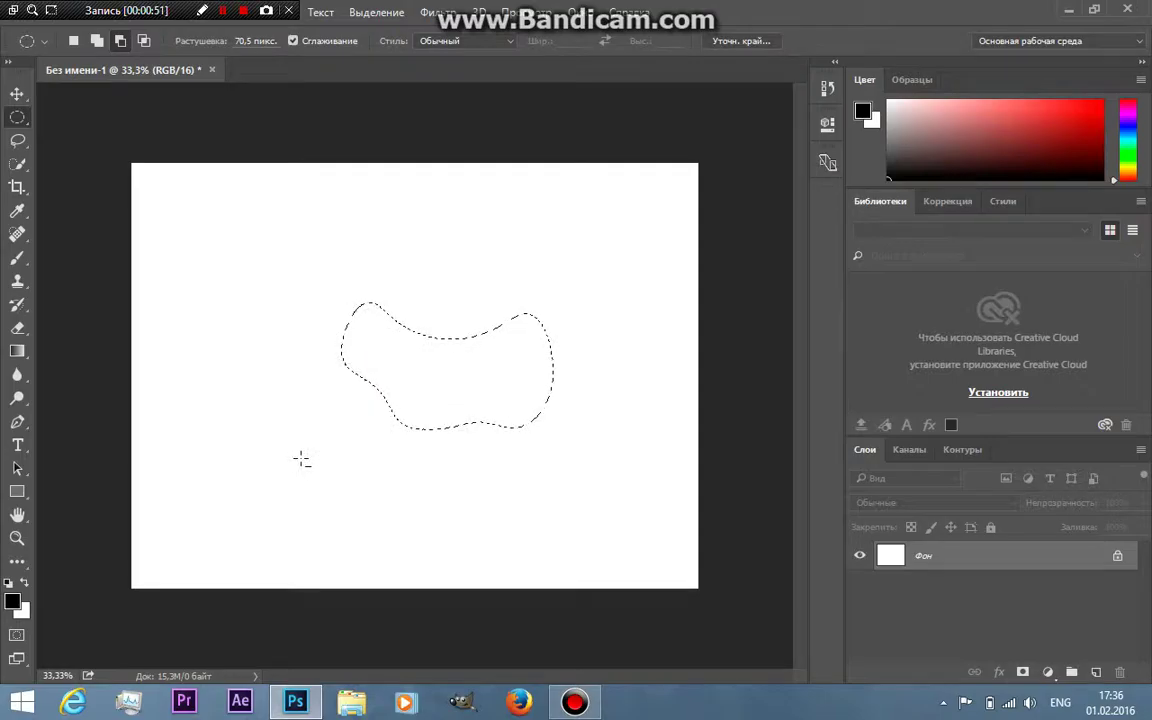
right_click(19, 118)
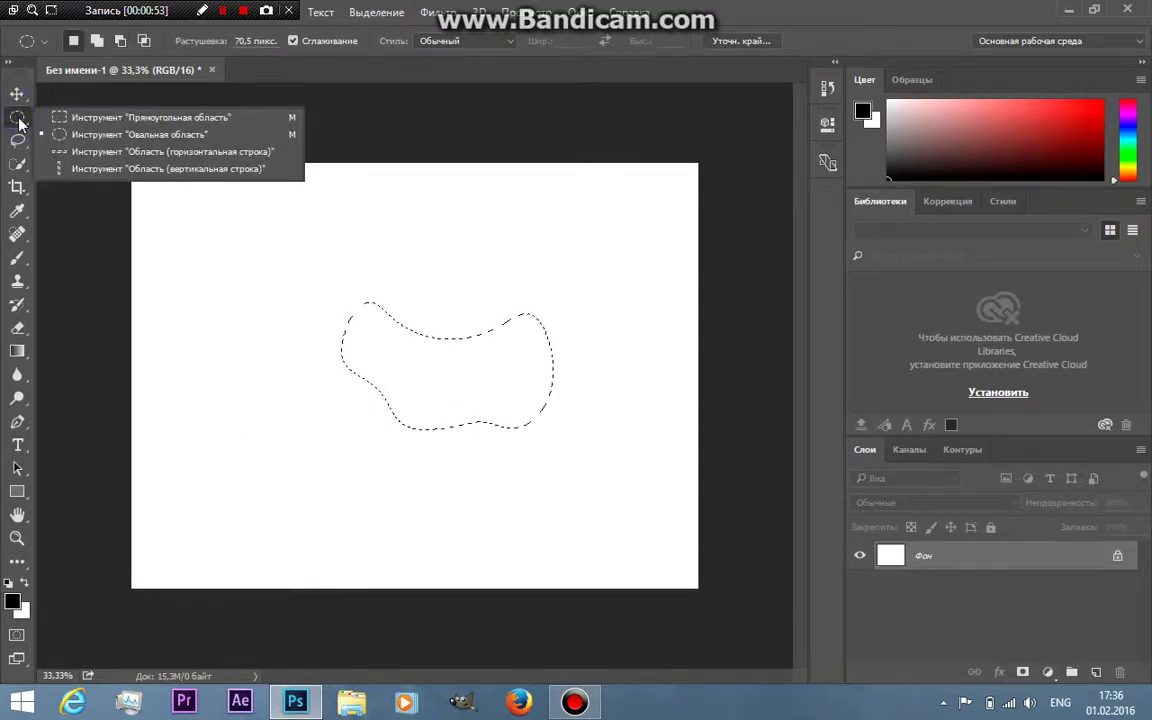
Select several one-pixel rows across the canvas with the Single Row Marquee
click(88, 152)
click(267, 236)
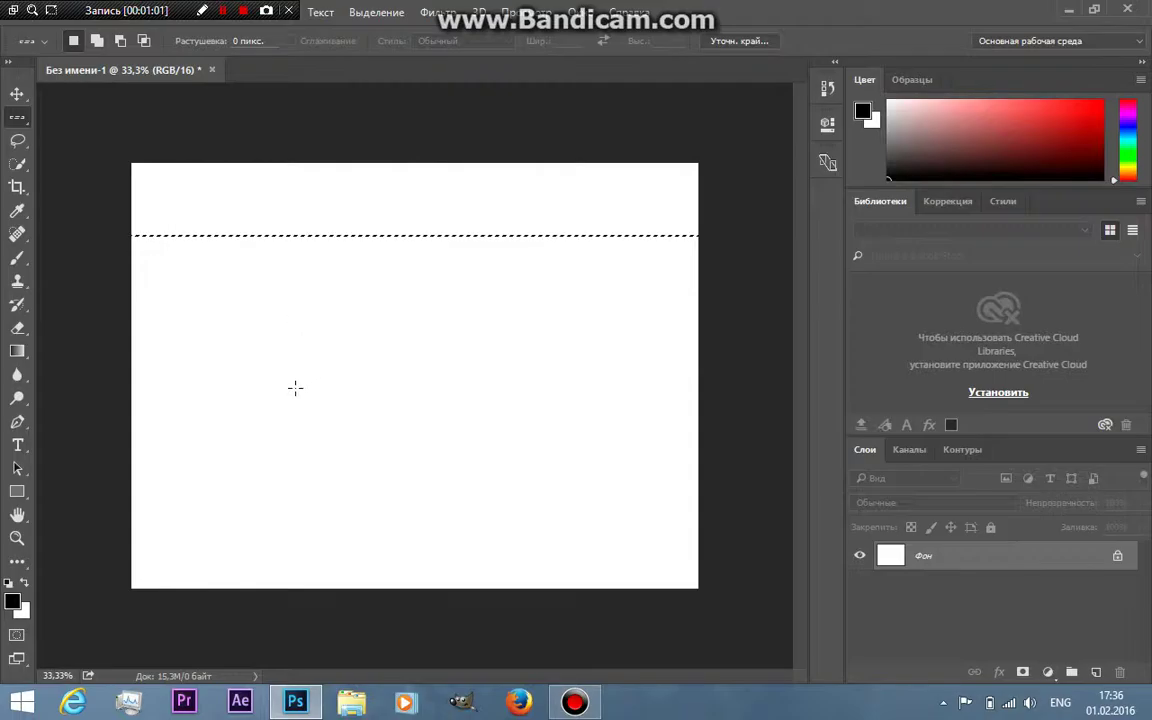
shift+click(206, 314)
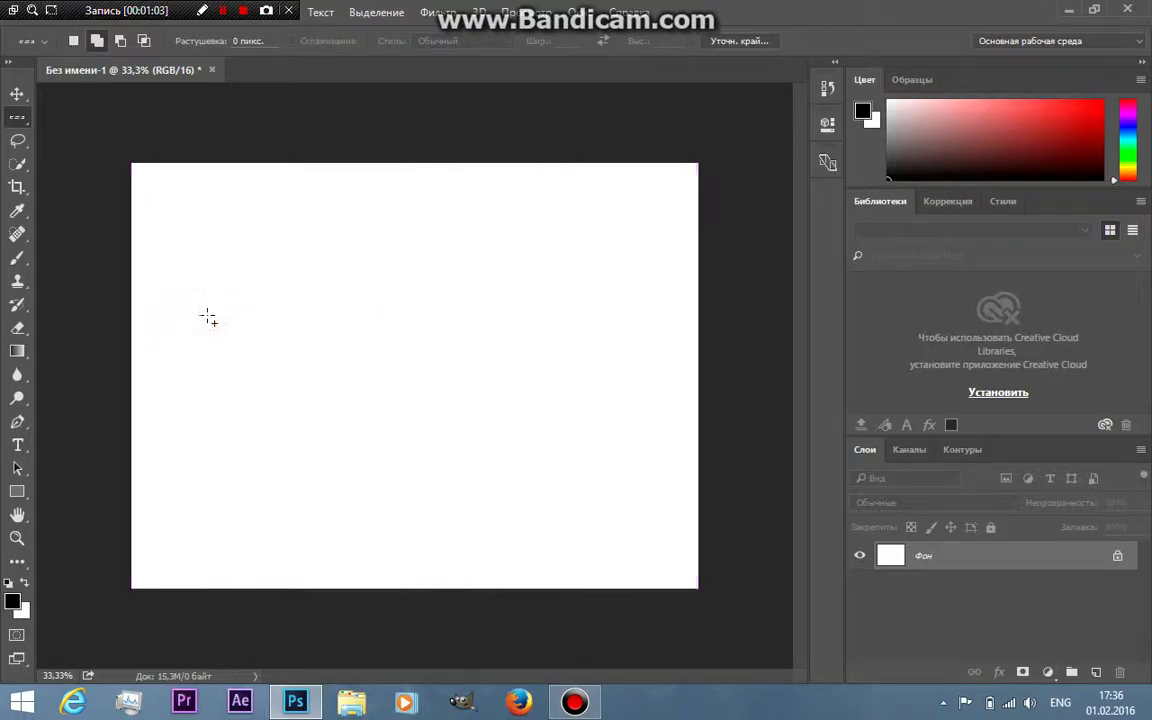
drag(200, 296, 522, 285)
click(300, 274)
mouse_move(280, 244)
mouse_down()
mouse_move(326, 250)
mouse_move(325, 261)
mouse_up()
Add more row selections lower down, then replace them with one row across the middle
drag(332, 378, 334, 380)
click(522, 345)
drag(476, 450, 478, 452)
drag(360, 352, 363, 385)
click(373, 532)
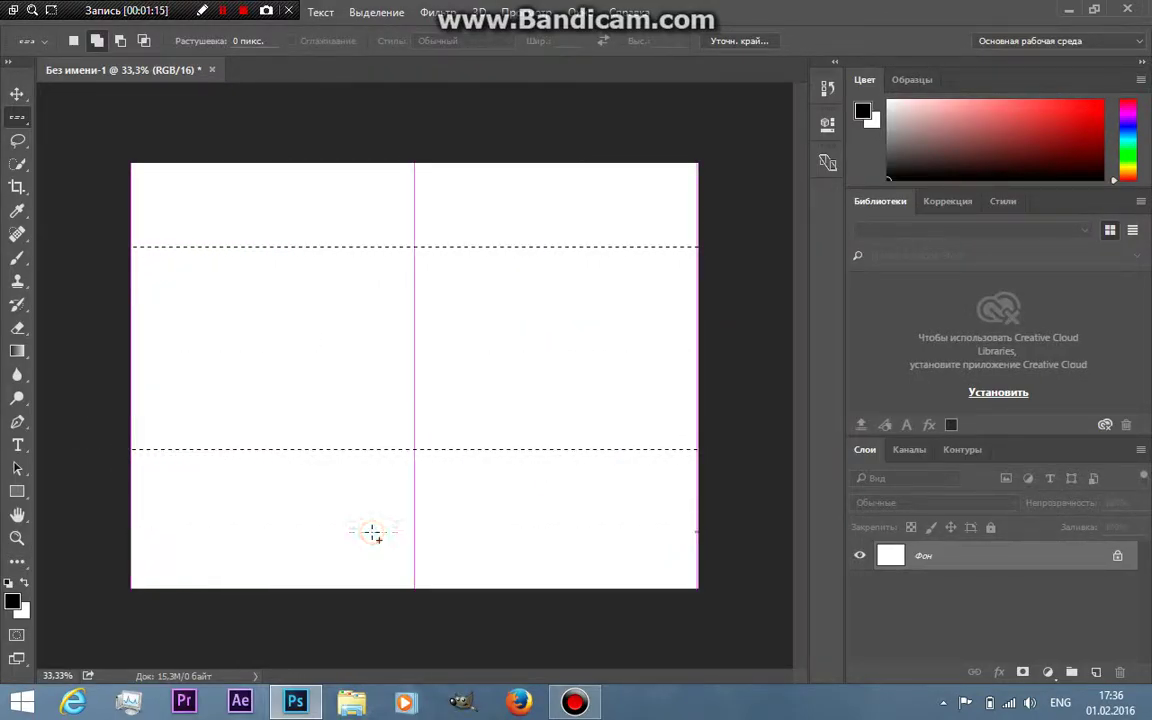
click(208, 337)
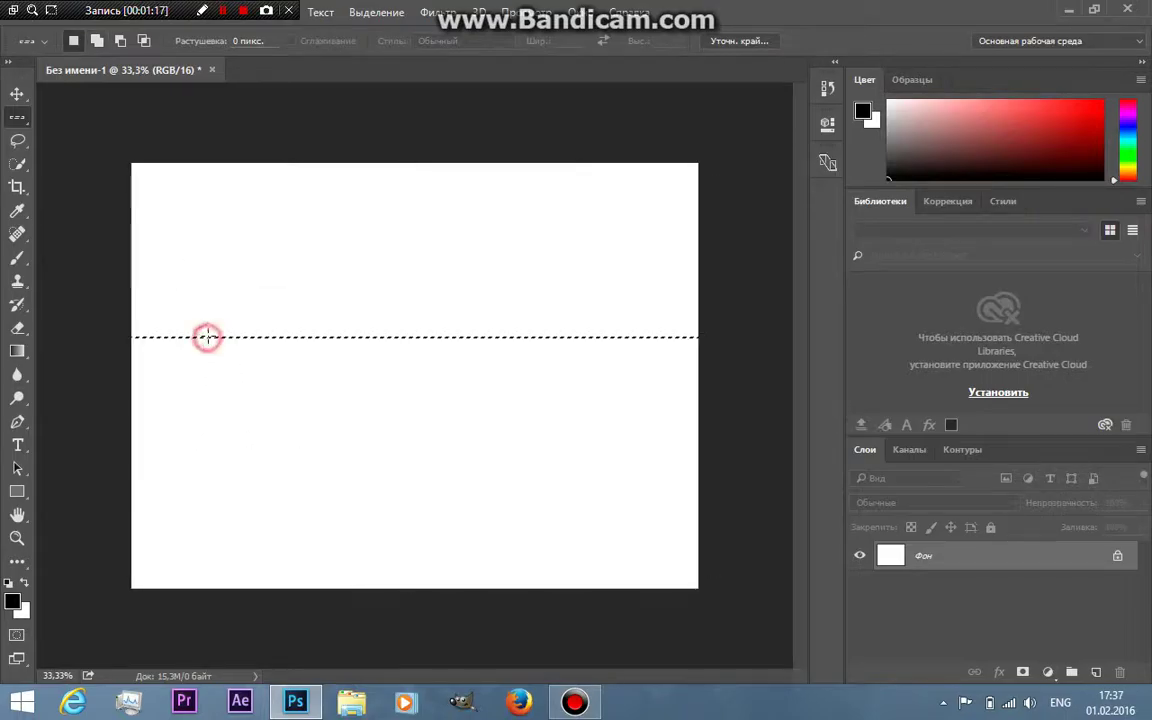
Select two one-pixel columns, then switch to the Rectangular Marquee and clear the selection
right_click(16, 119)
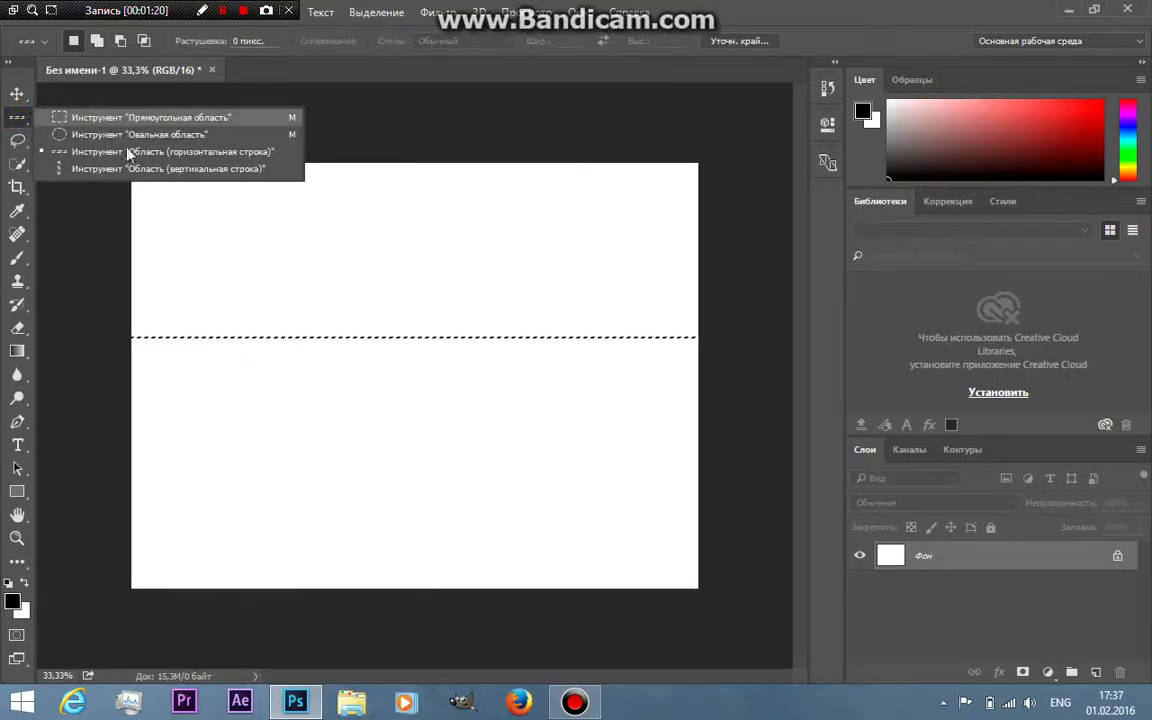
click(140, 170)
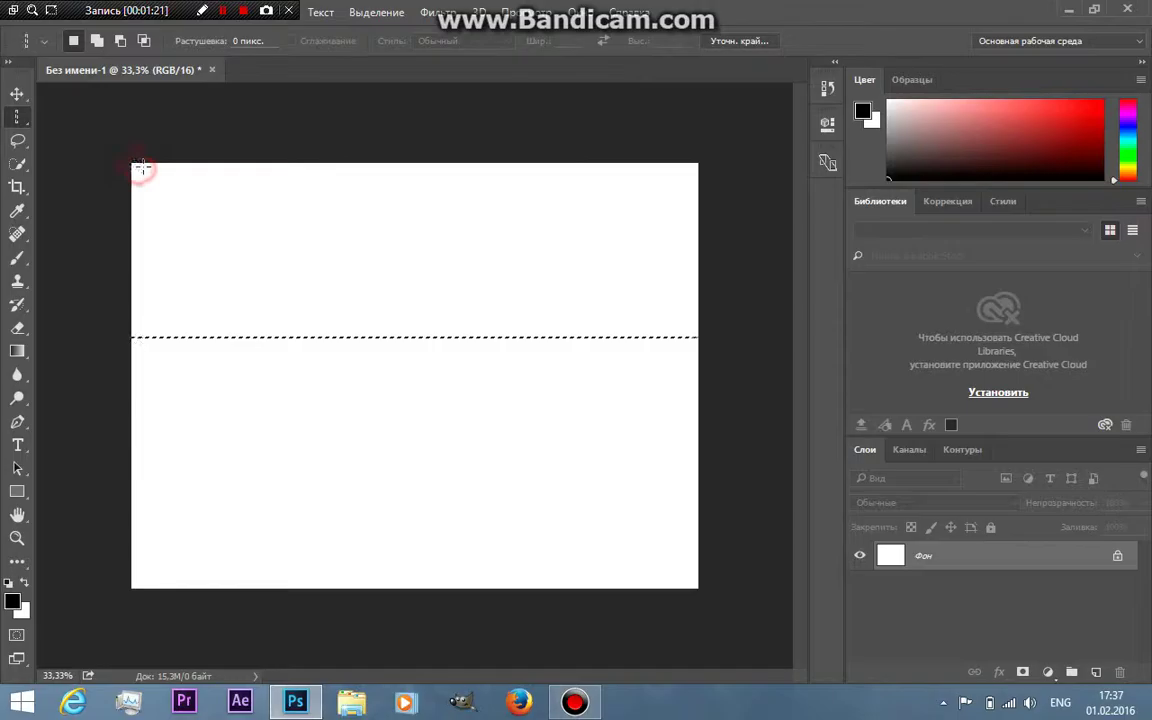
click(310, 263)
shift+click(458, 268)
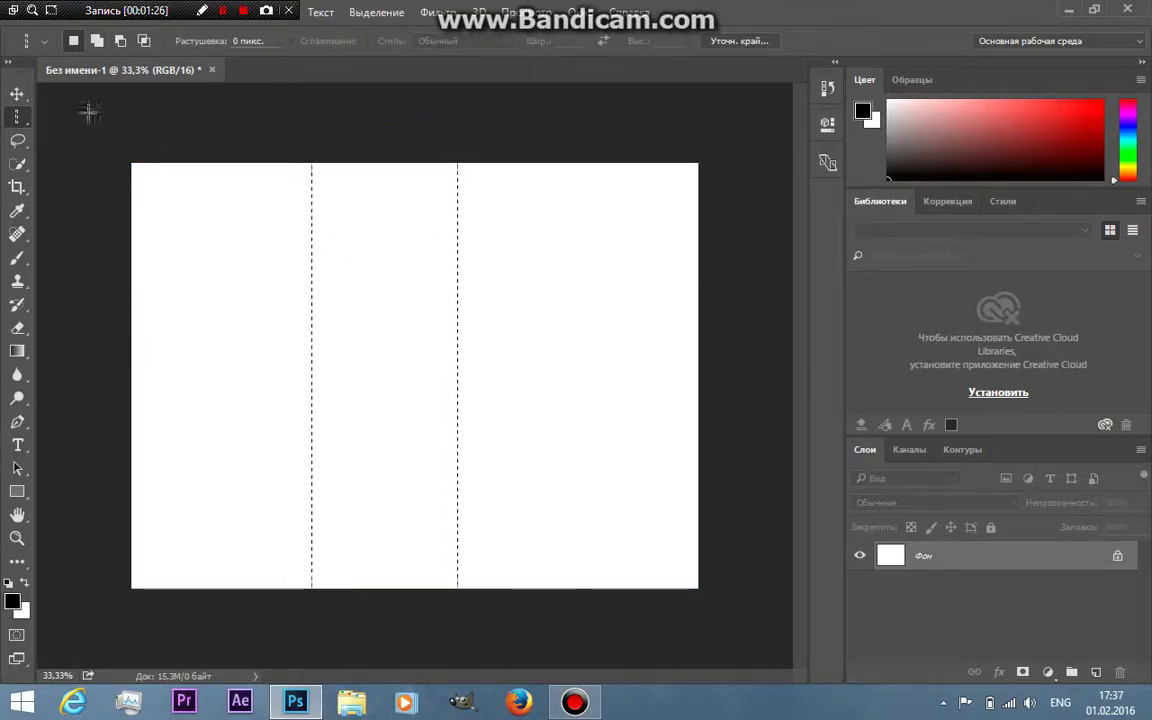
right_click(17, 116)
click(72, 118)
click(265, 247)
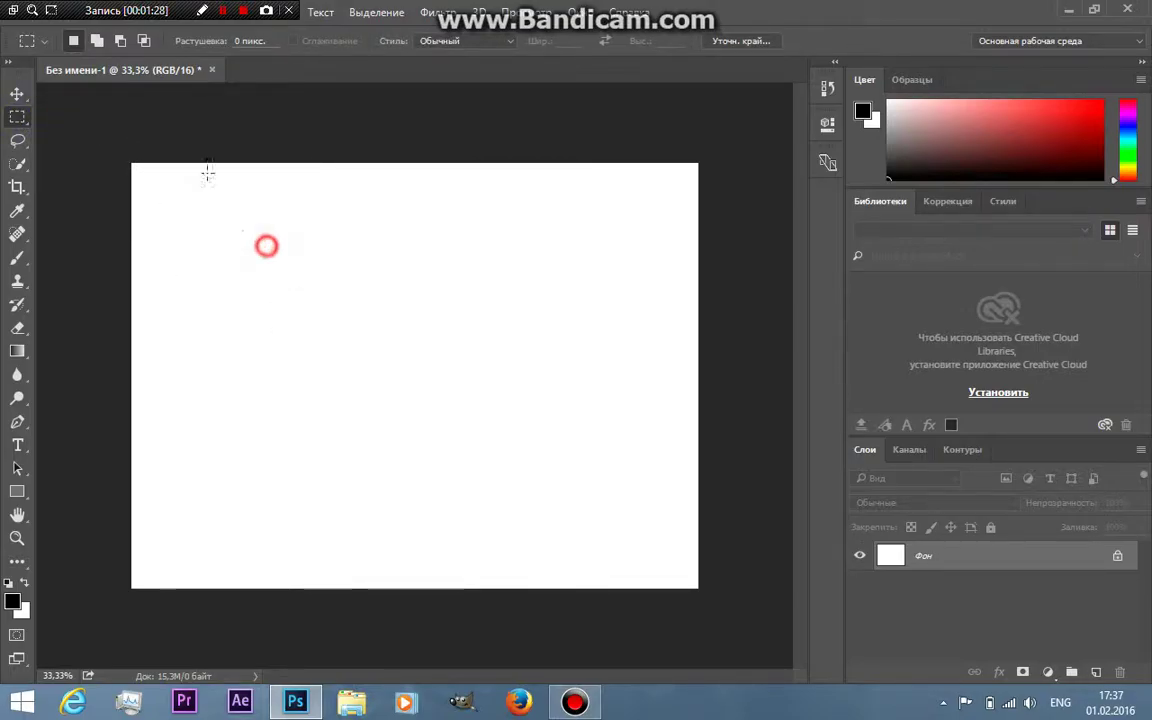
click(96, 41)
drag(250, 230, 451, 360)
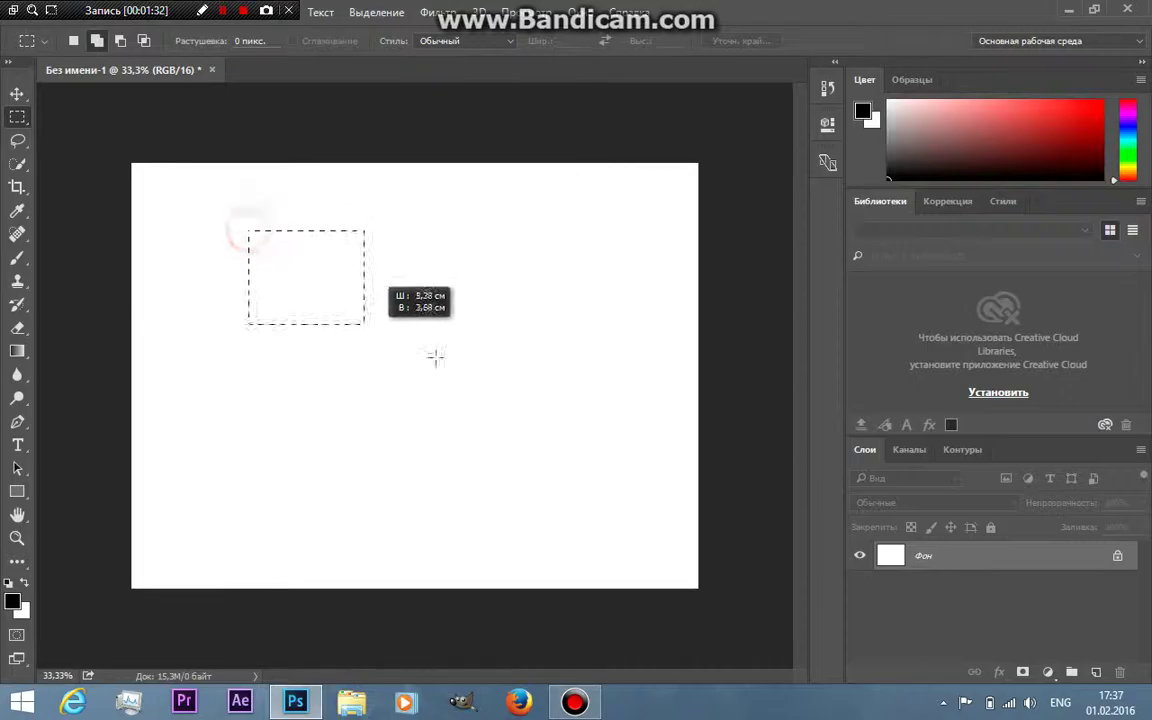
drag(355, 321, 441, 407)
drag(432, 267, 564, 326)
click(120, 41)
mouse_move(222, 272)
mouse_down()
mouse_move(271, 305)
mouse_move(342, 320)
mouse_up()
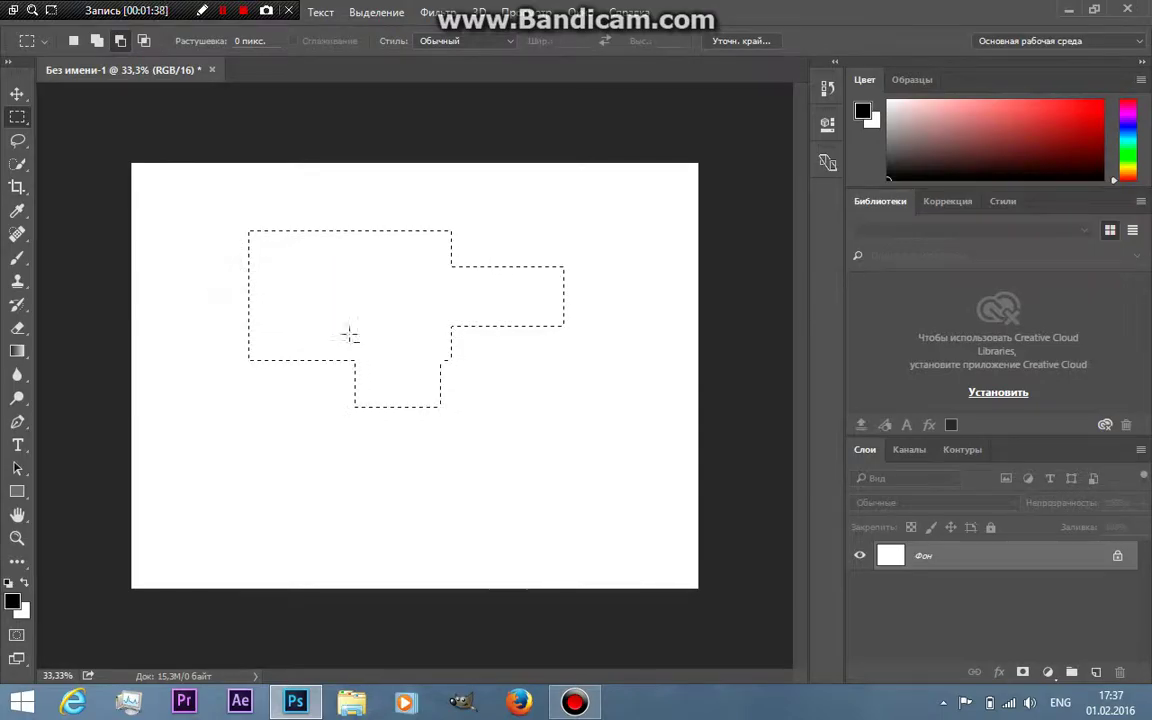
drag(313, 406, 313, 272)
click(144, 41)
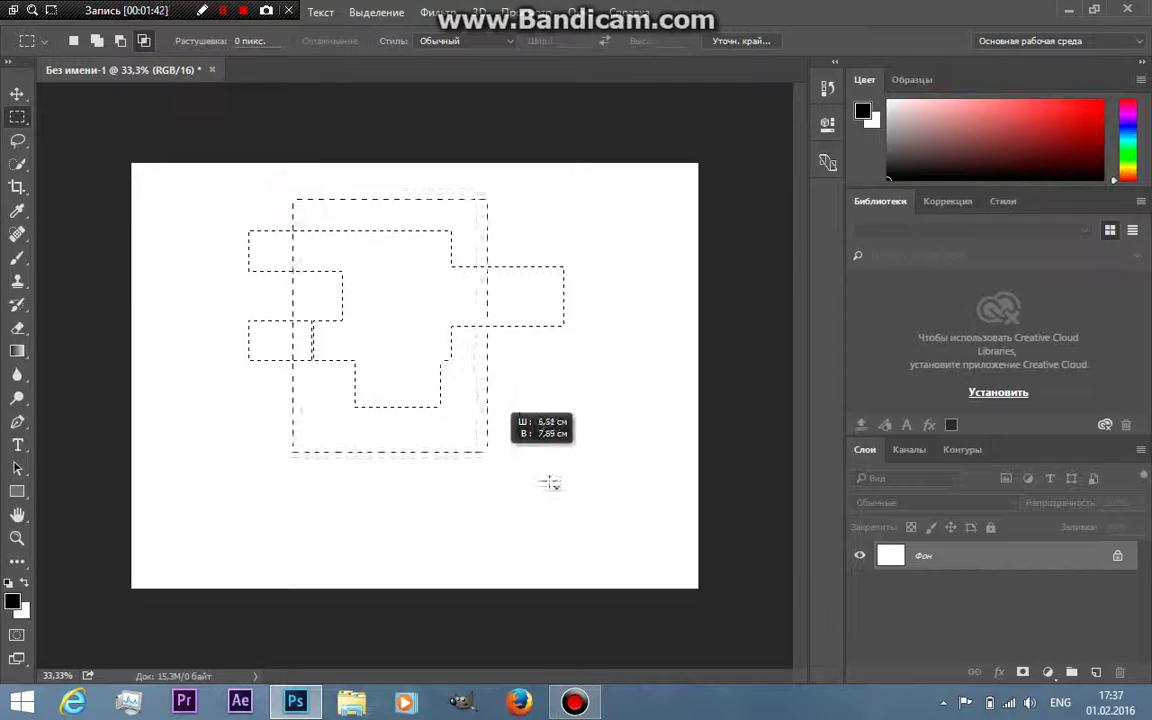
drag(292, 200, 495, 480)
click(310, 443)
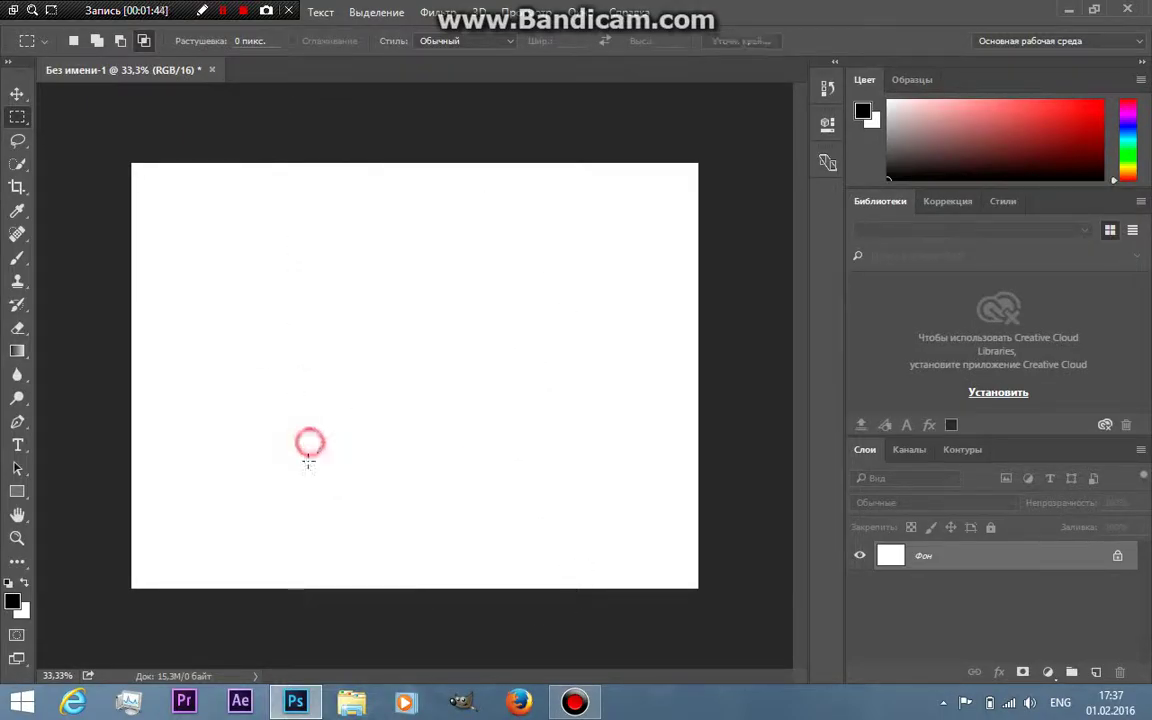
Pick the Lasso tool and open 0z_OAxiFChM_result.jpg from the Desktop without colour management
click(18, 141)
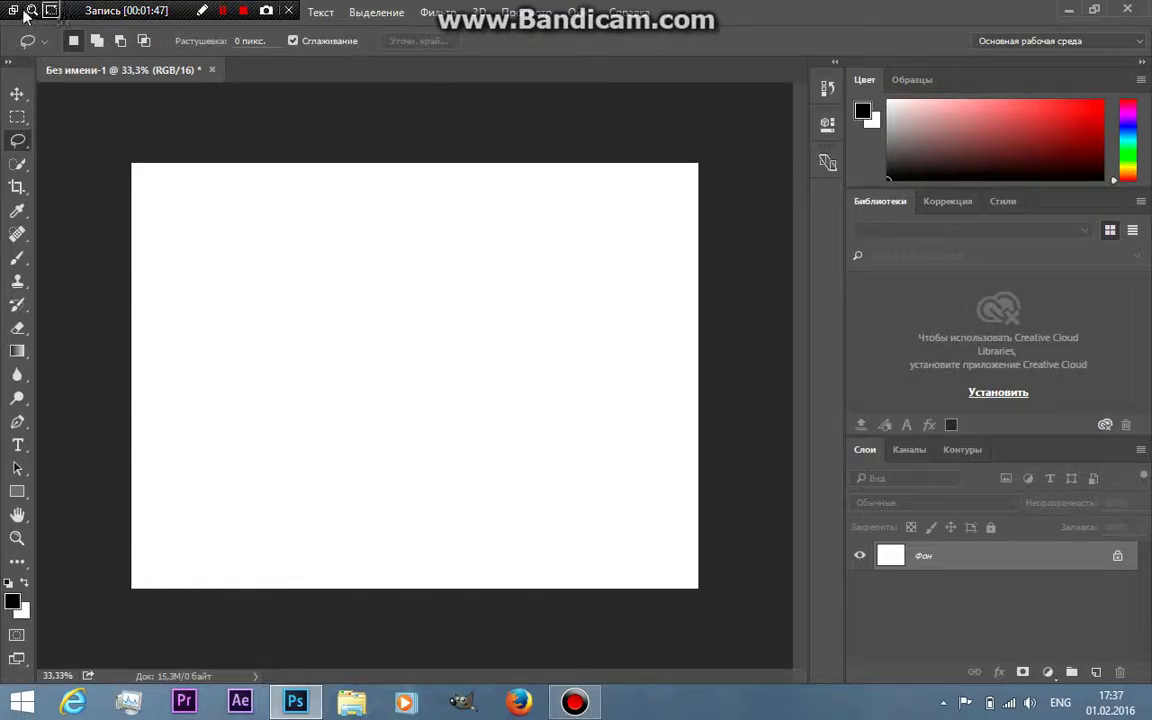
drag(70, 12, 325, 34)
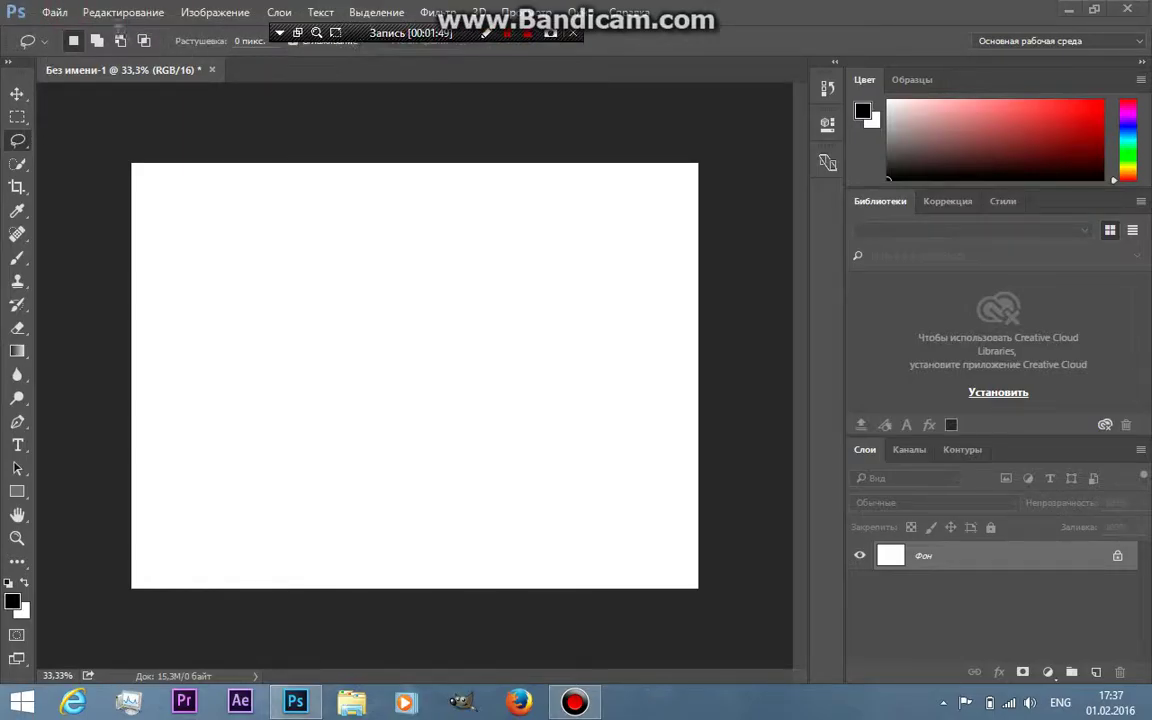
click(53, 14)
click(70, 57)
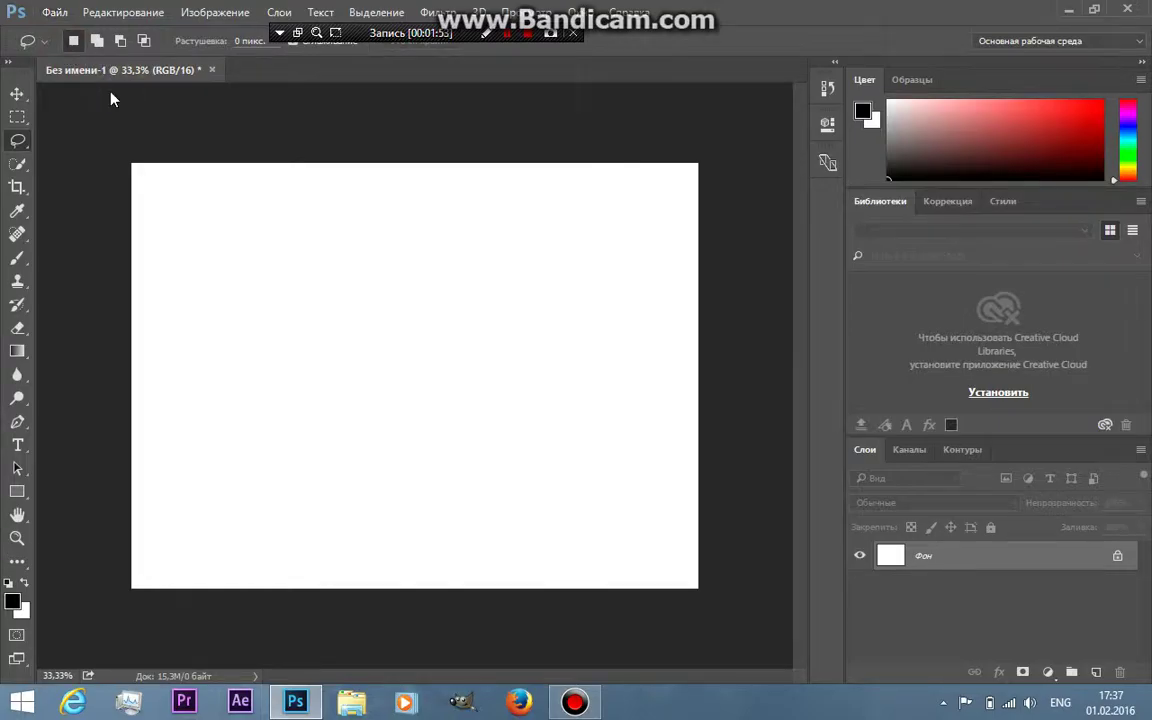
scroll(135, 148, up, 3)
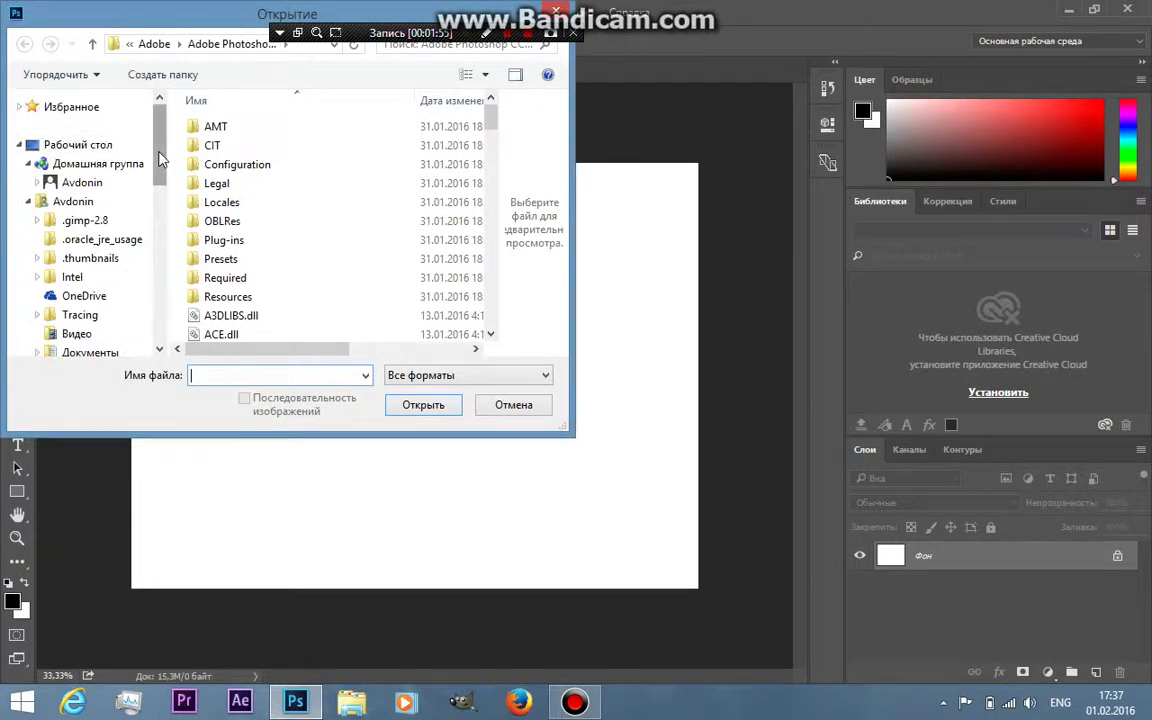
click(95, 145)
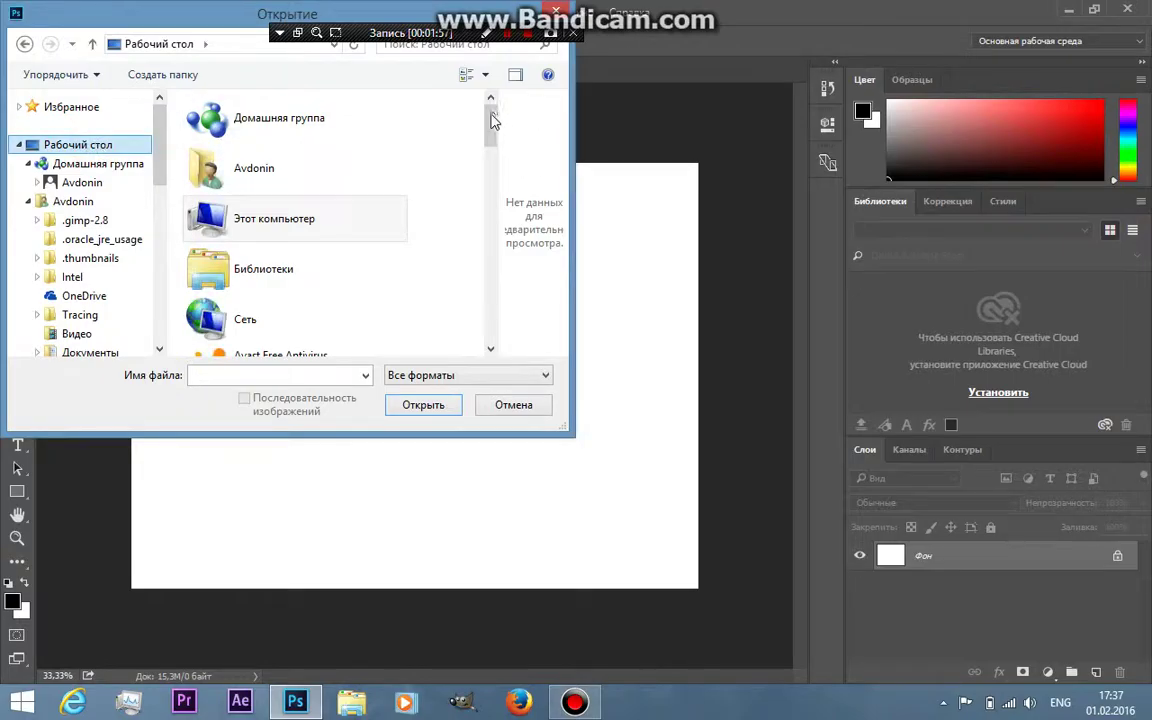
drag(490, 125, 487, 276)
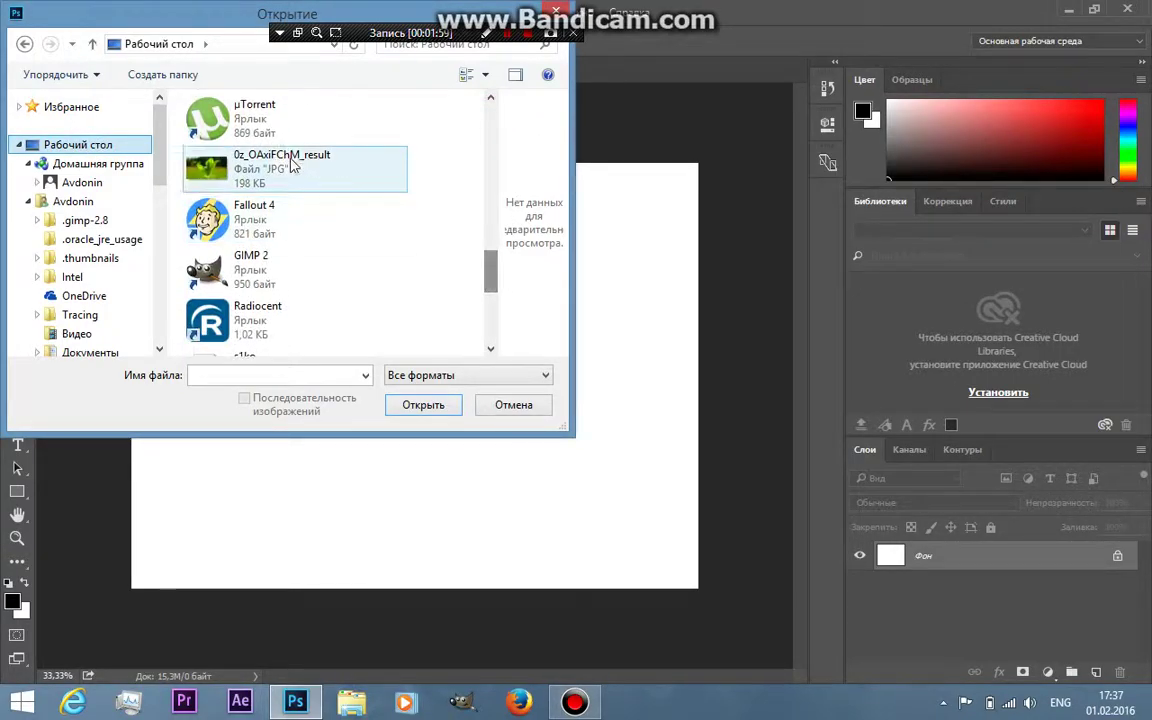
double_click(288, 160)
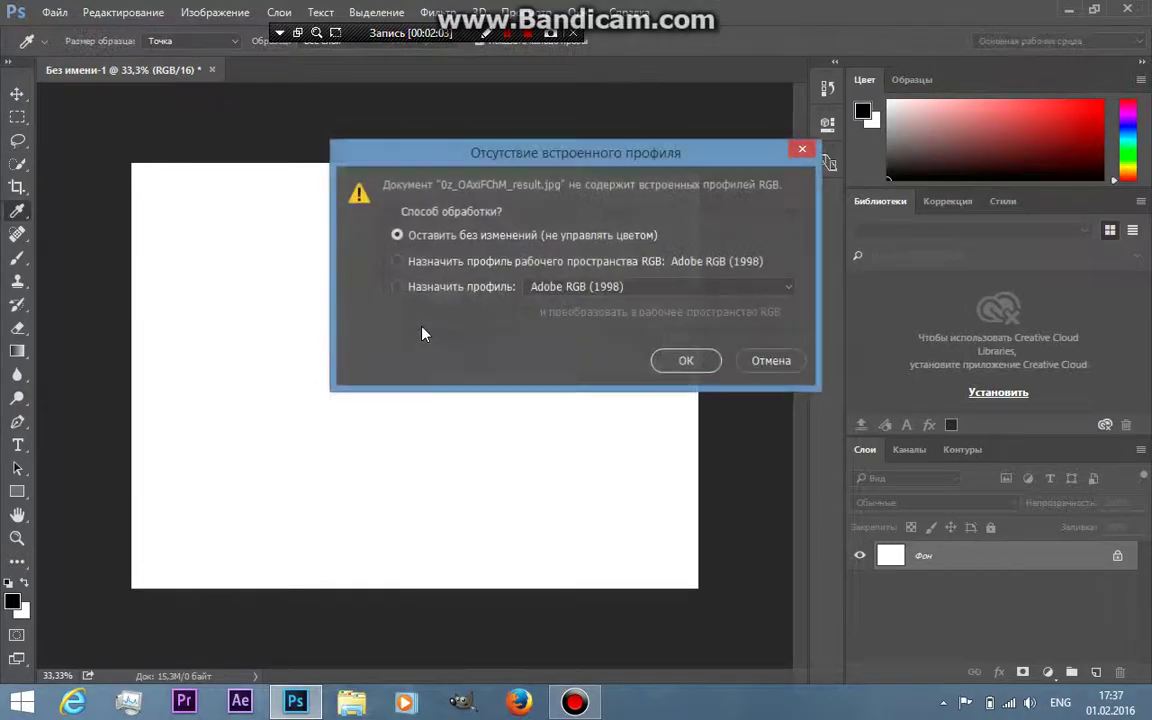
click(684, 362)
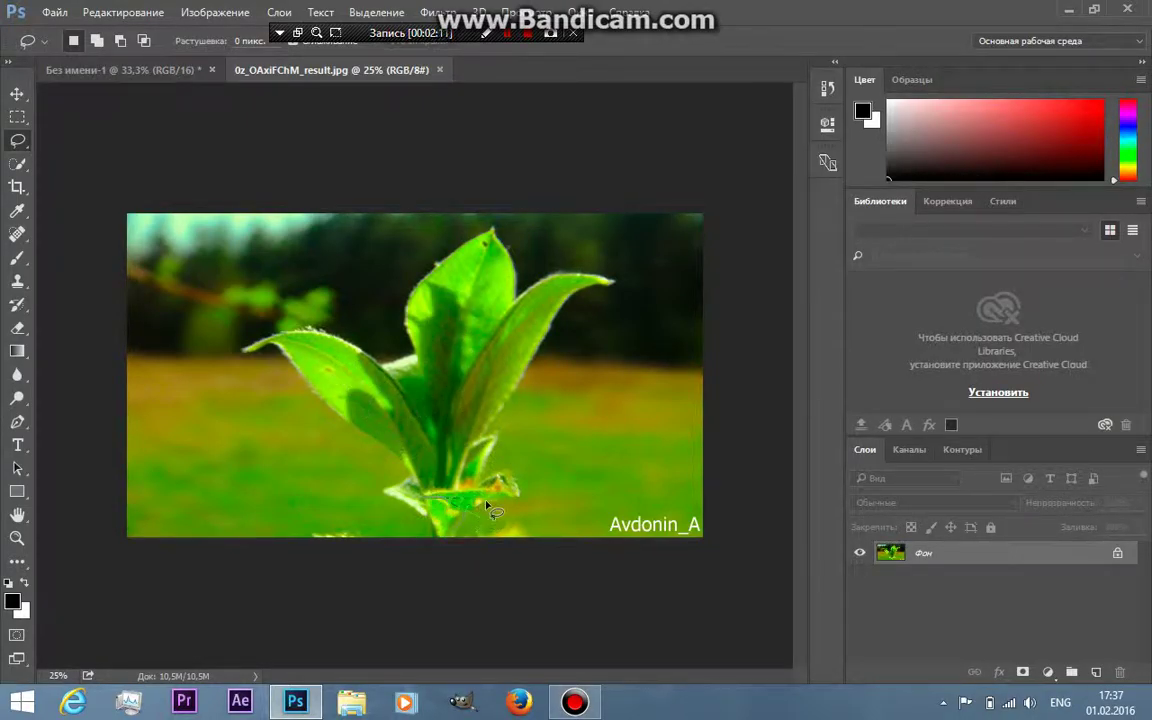
Clear a trial lasso selection, then trace a freehand outline around the sprout's leaves and stem
drag(489, 503, 475, 500)
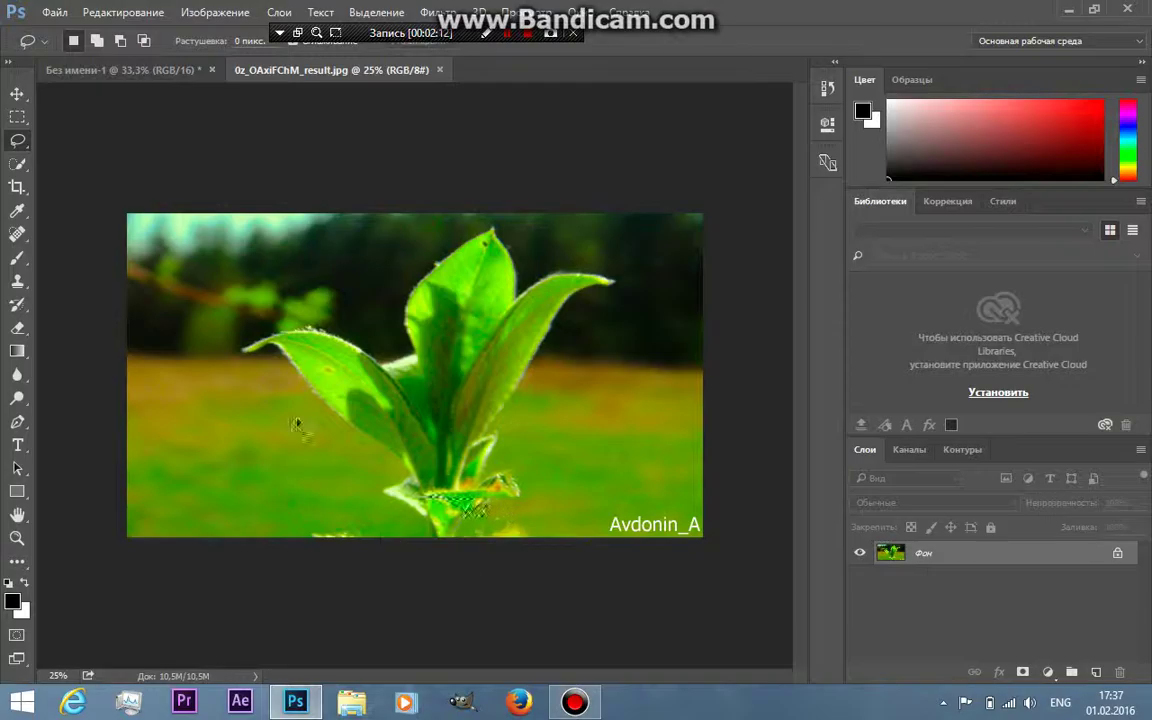
click(18, 117)
click(208, 353)
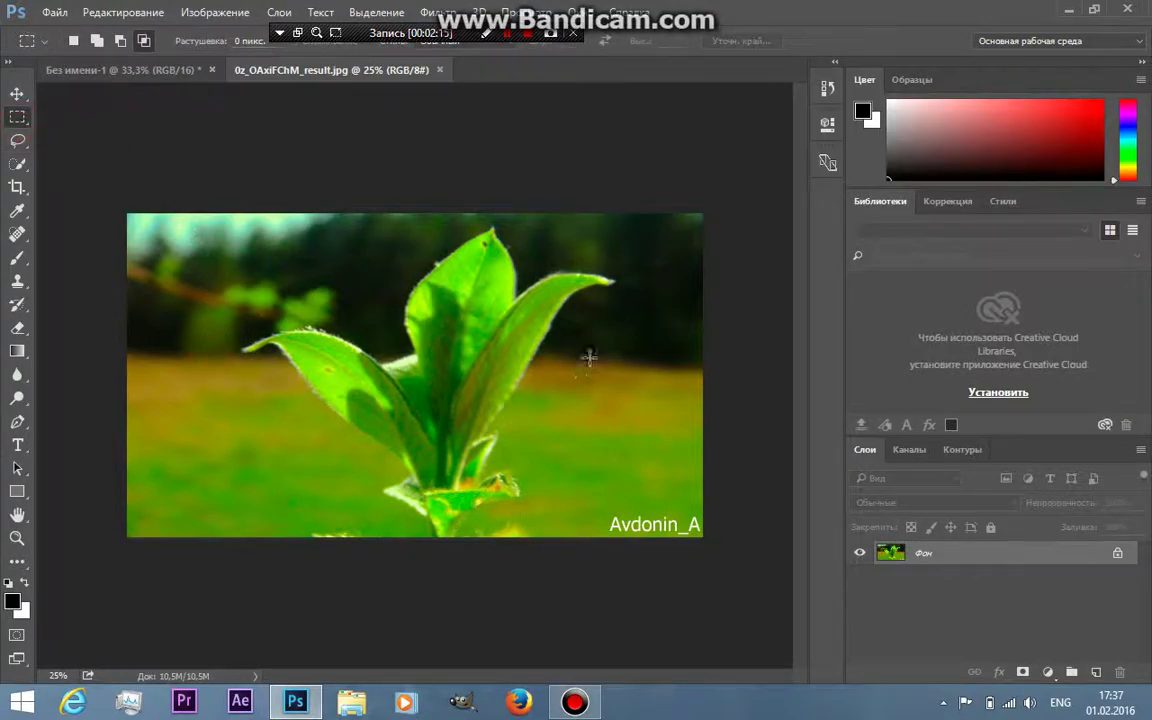
click(17, 141)
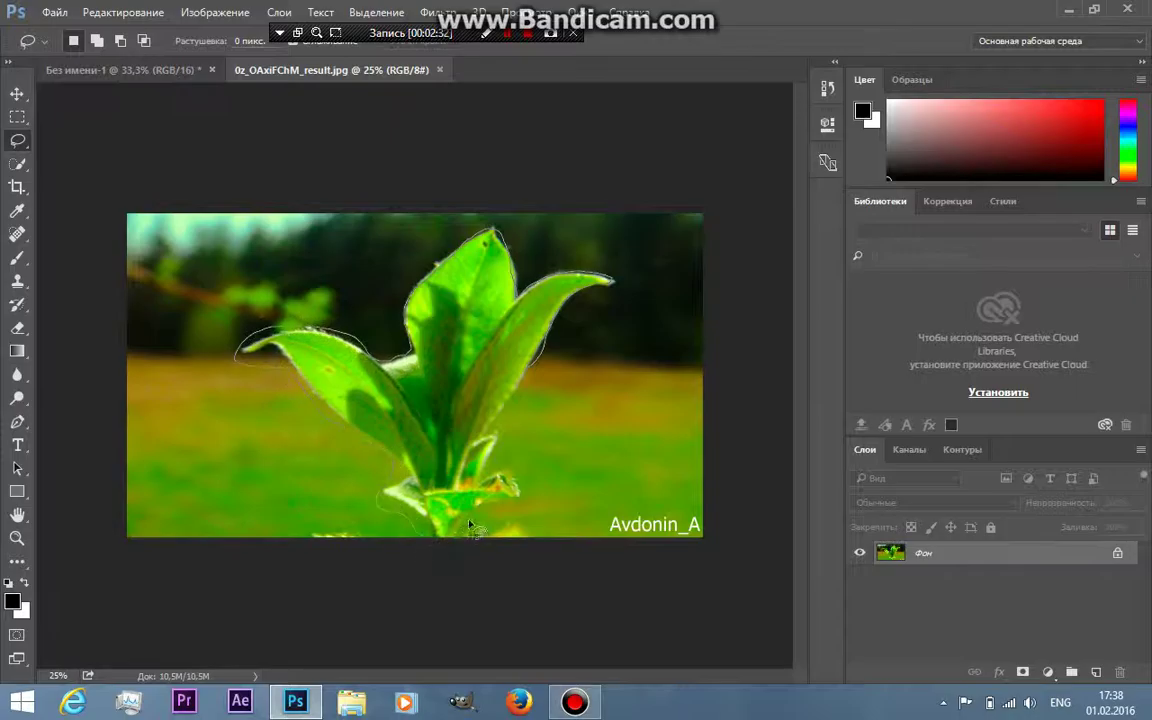
click(533, 365)
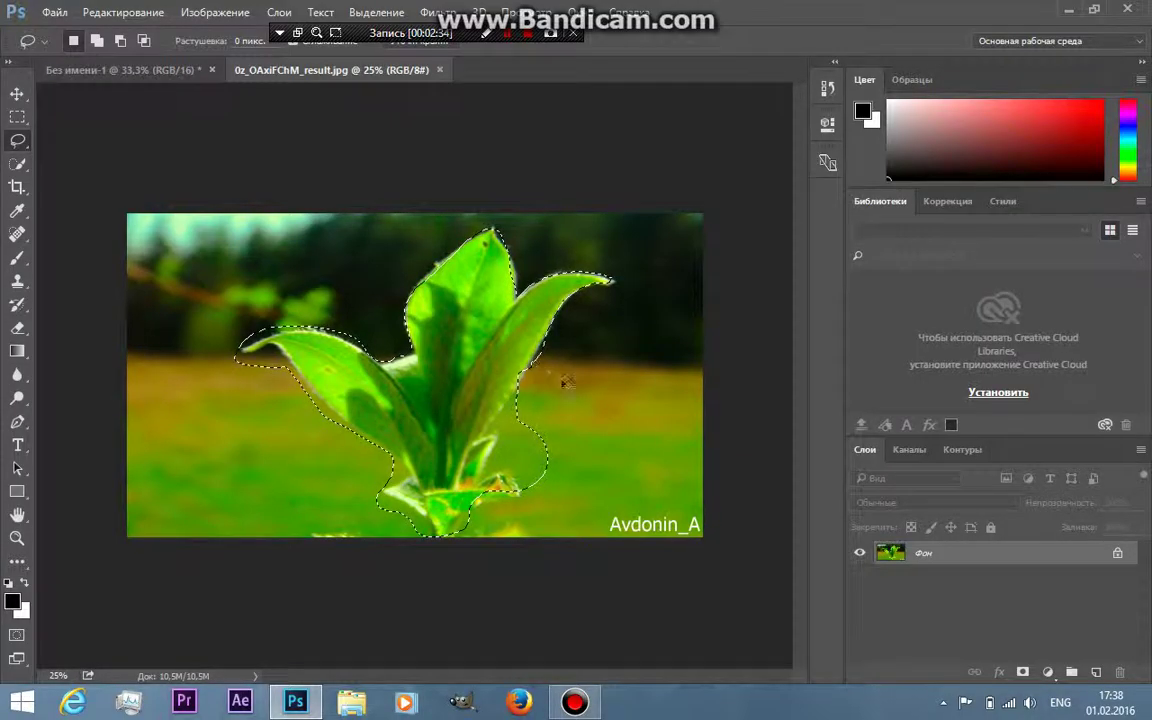
right_click(18, 143)
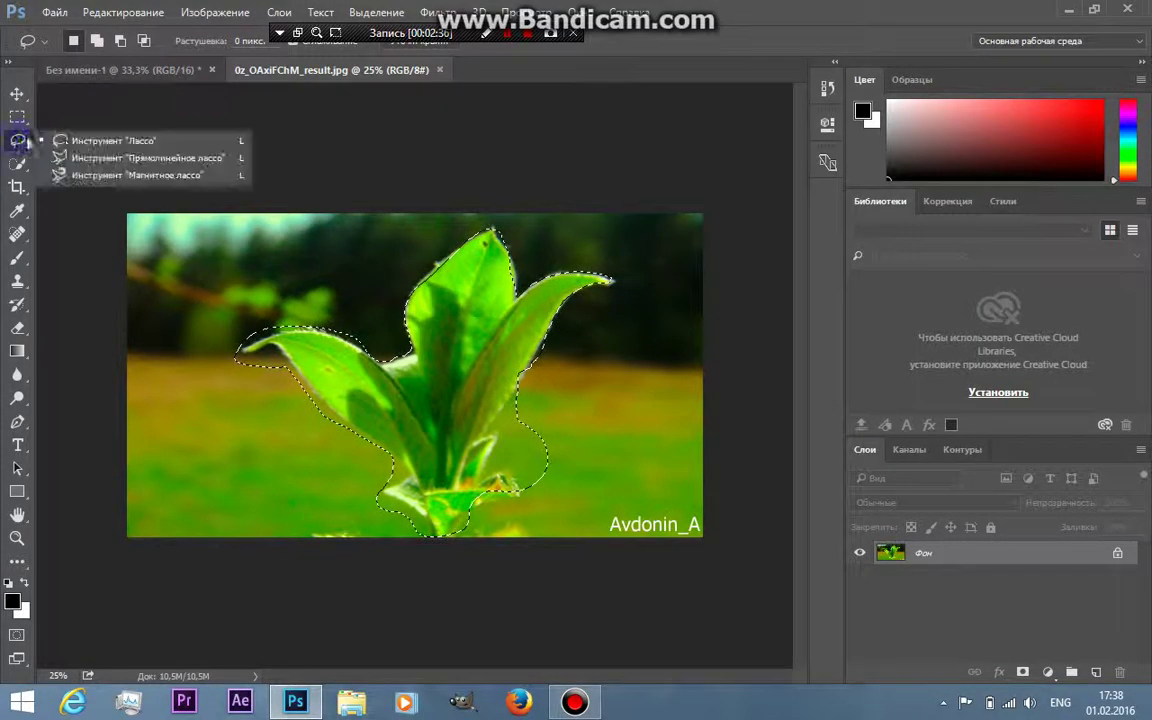
With the Polygonal Lasso, deselect and click corner points around the sprout, double-clicking to close
click(107, 158)
click(186, 287)
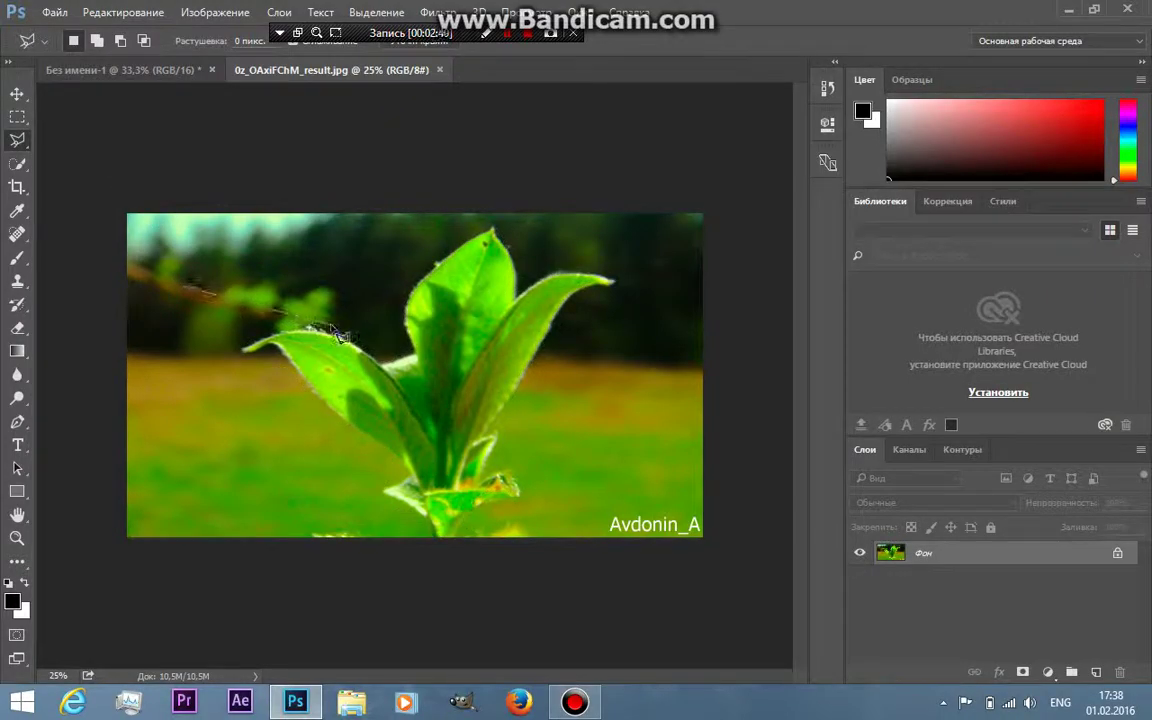
click(279, 129)
key(Escape)
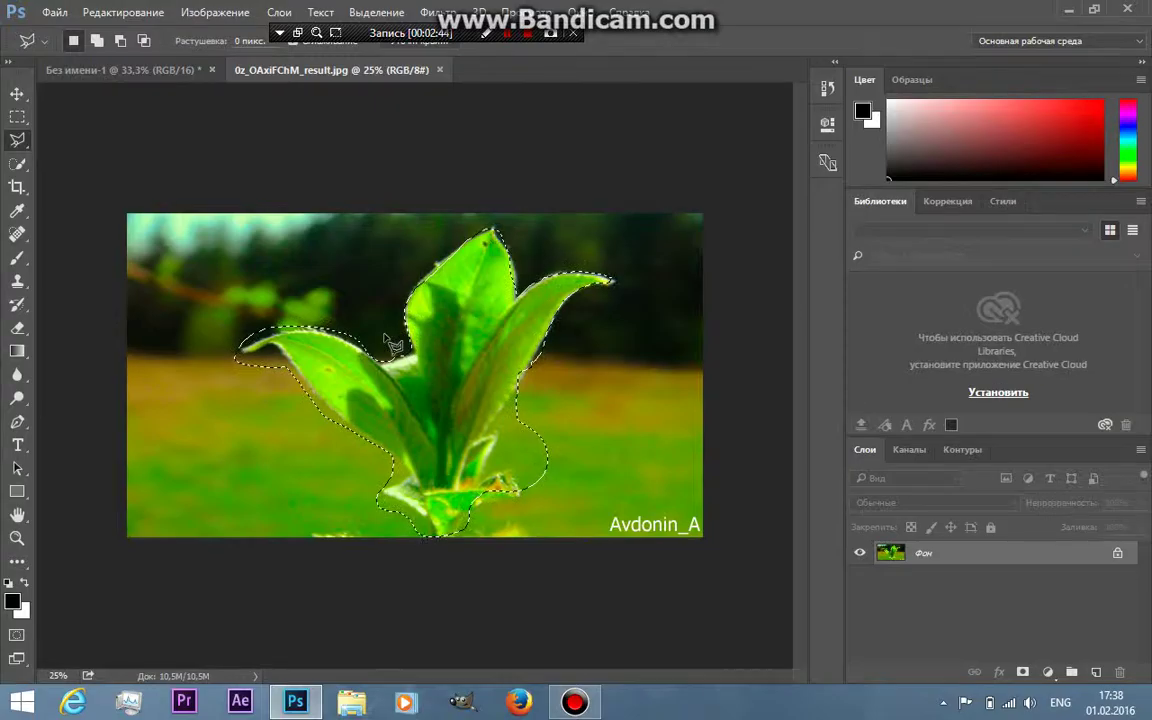
key(ctrl+d)
click(367, 334)
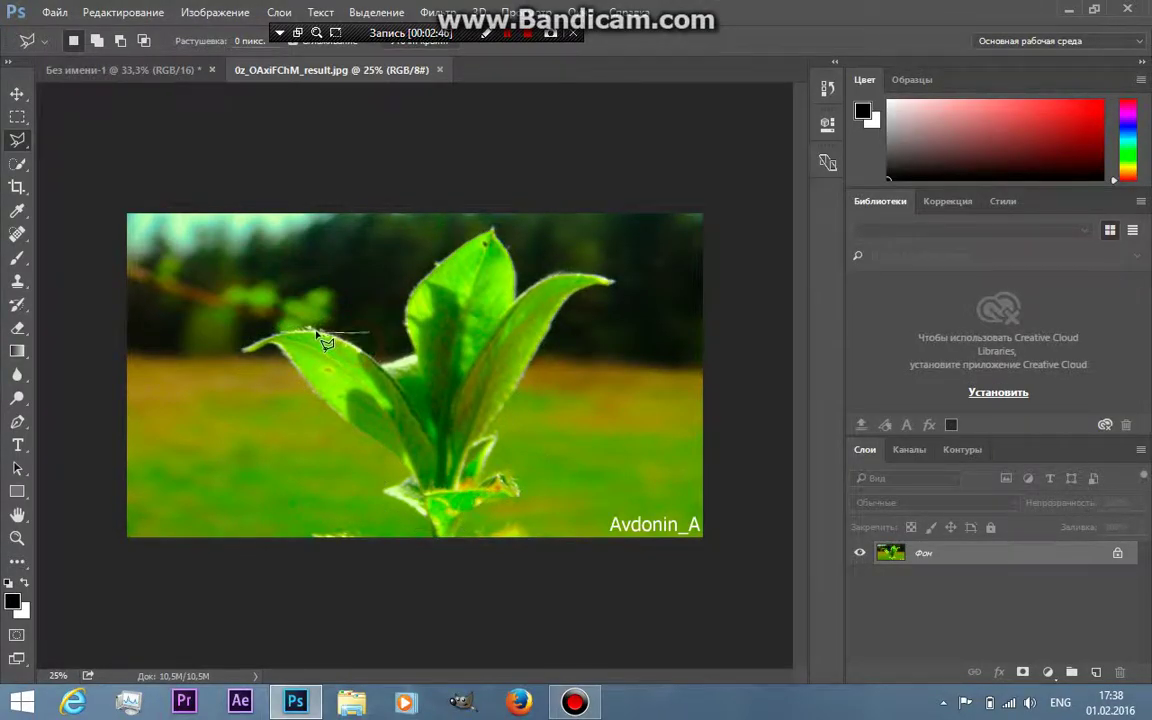
click(306, 329)
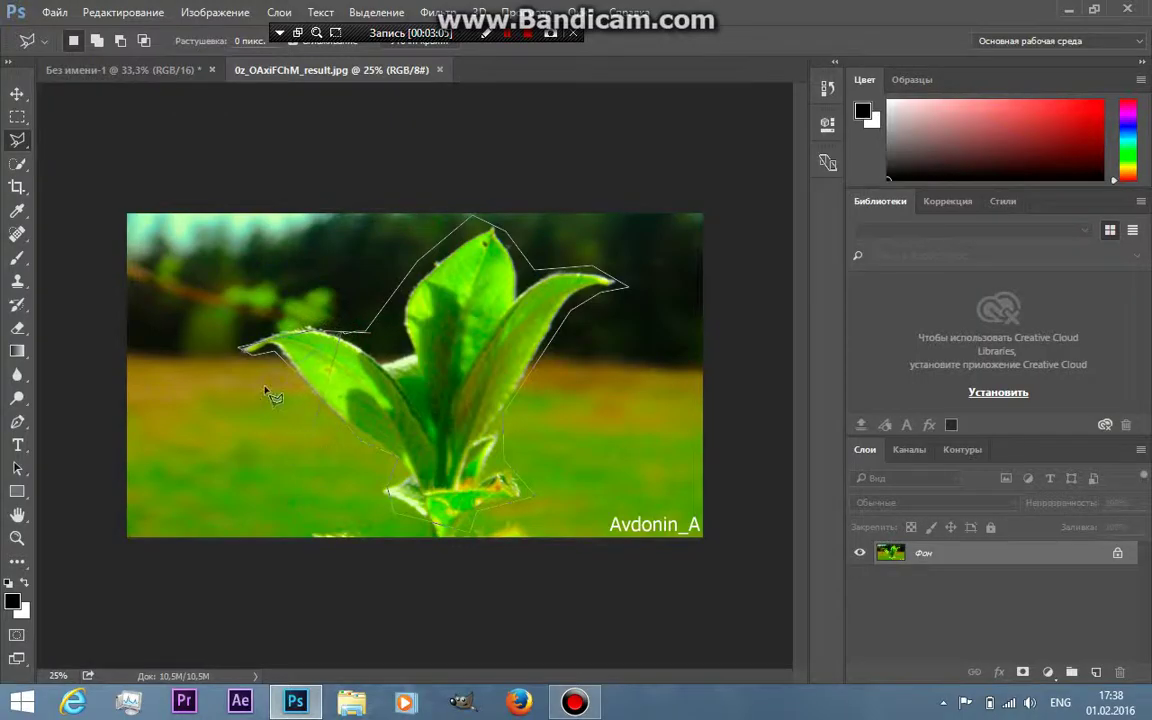
double_click(240, 320)
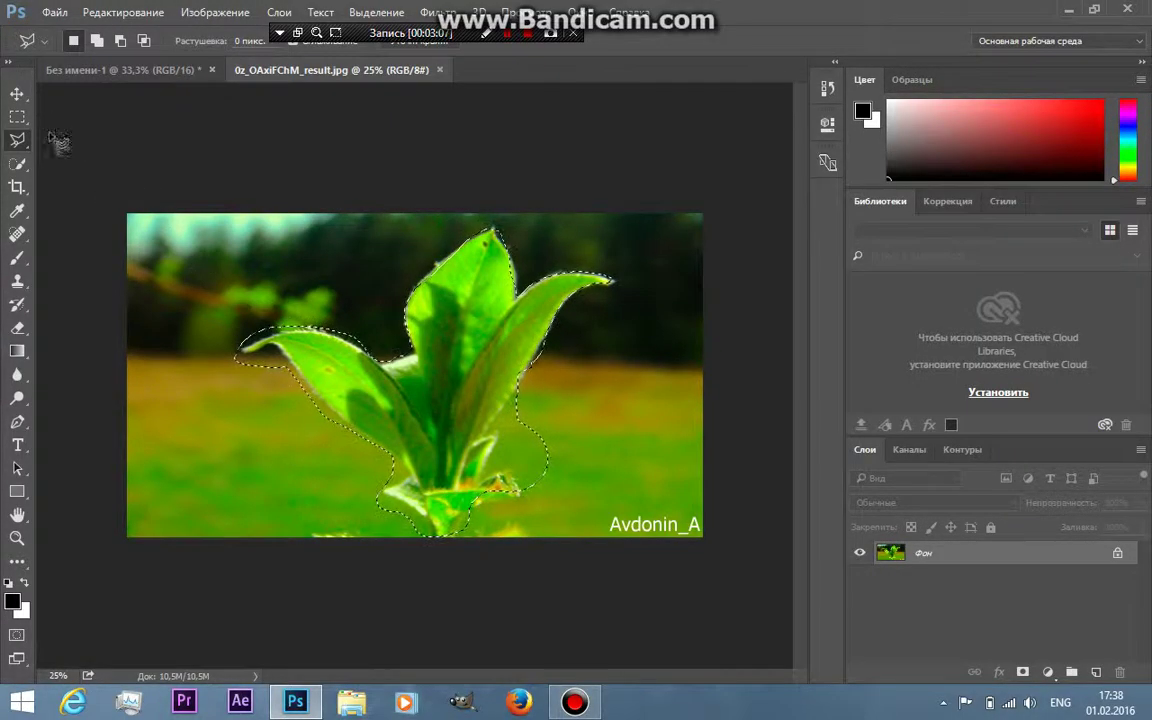
Choose the Magnetic Lasso, make two trial outlines, then deselect everything
right_click(19, 143)
click(80, 177)
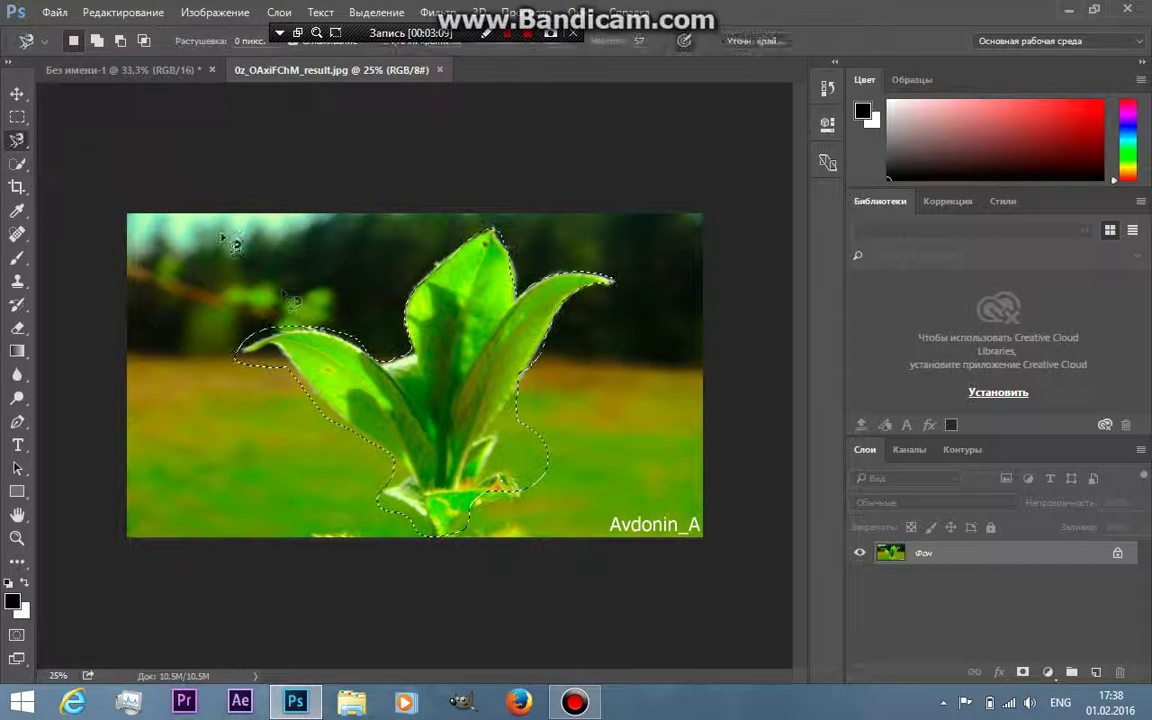
click(298, 443)
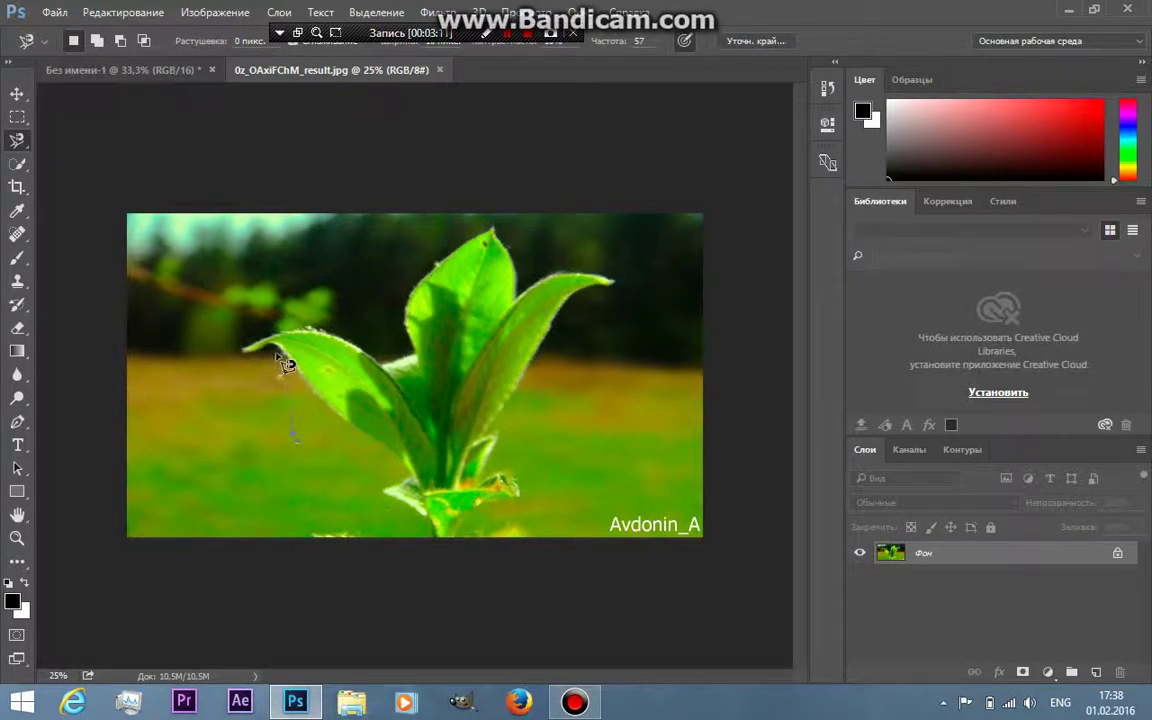
double_click(250, 318)
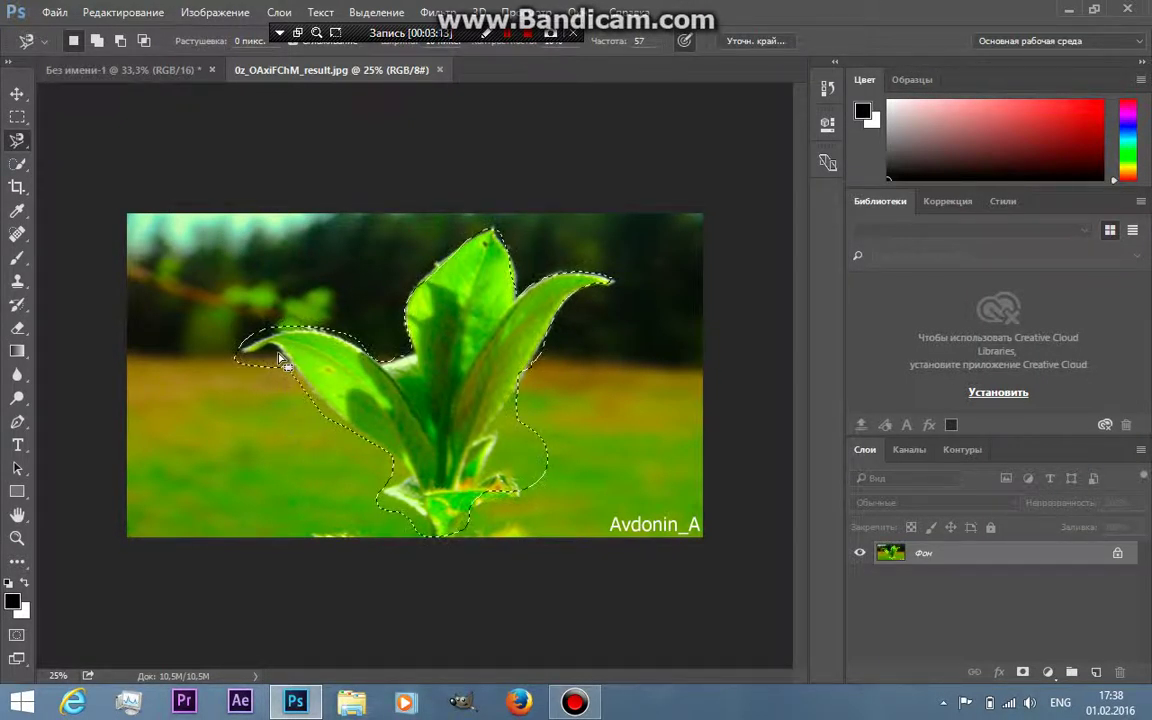
click(88, 140)
double_click(165, 136)
key(ctrl+d)
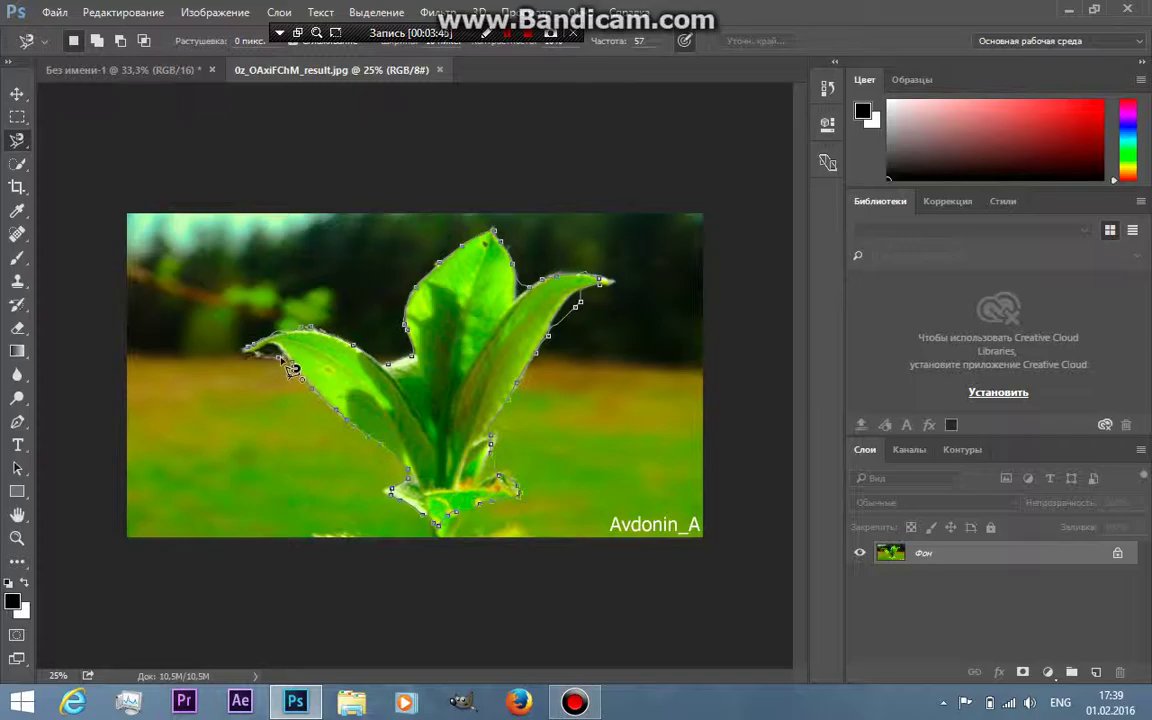
Trace the Magnetic Lasso along the leaves' lower edge with anchors and close the outline
click(293, 365)
click(306, 383)
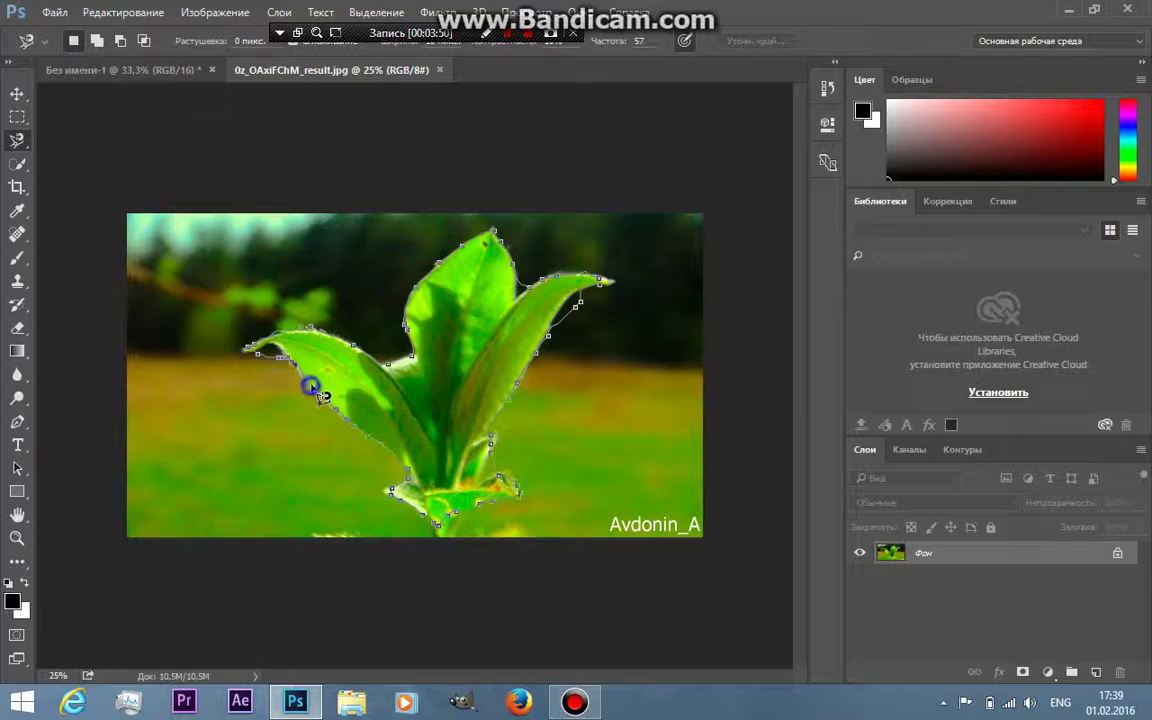
click(316, 392)
click(335, 409)
key(Escape)
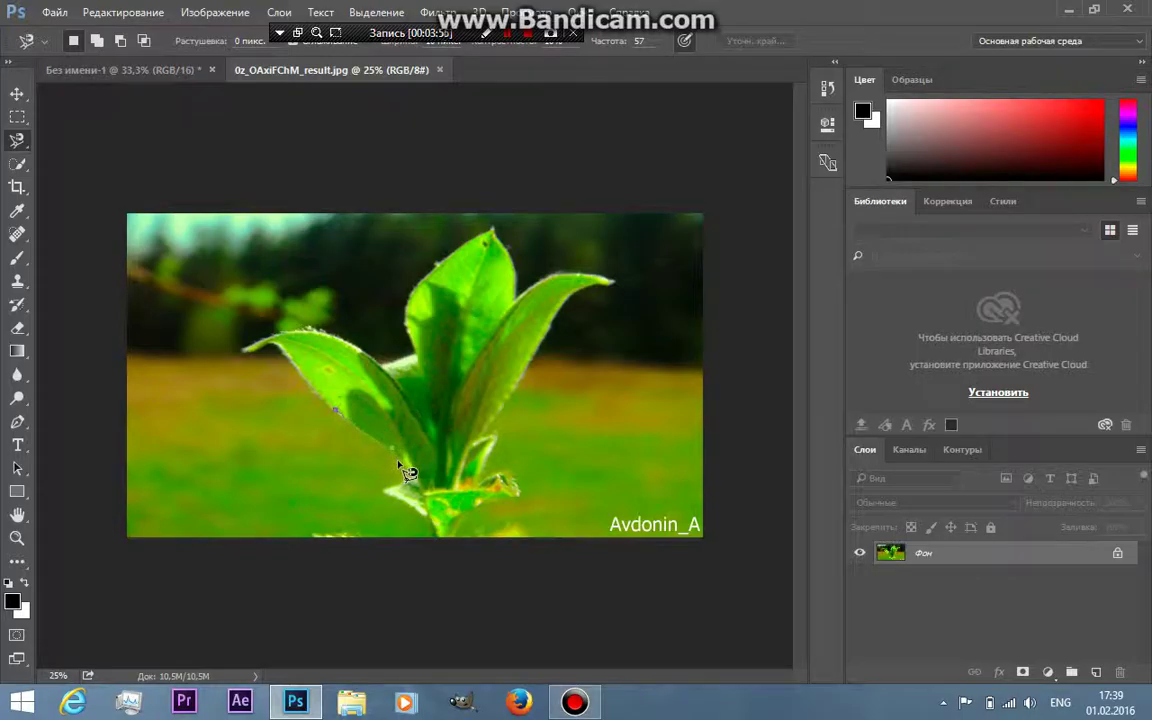
click(335, 409)
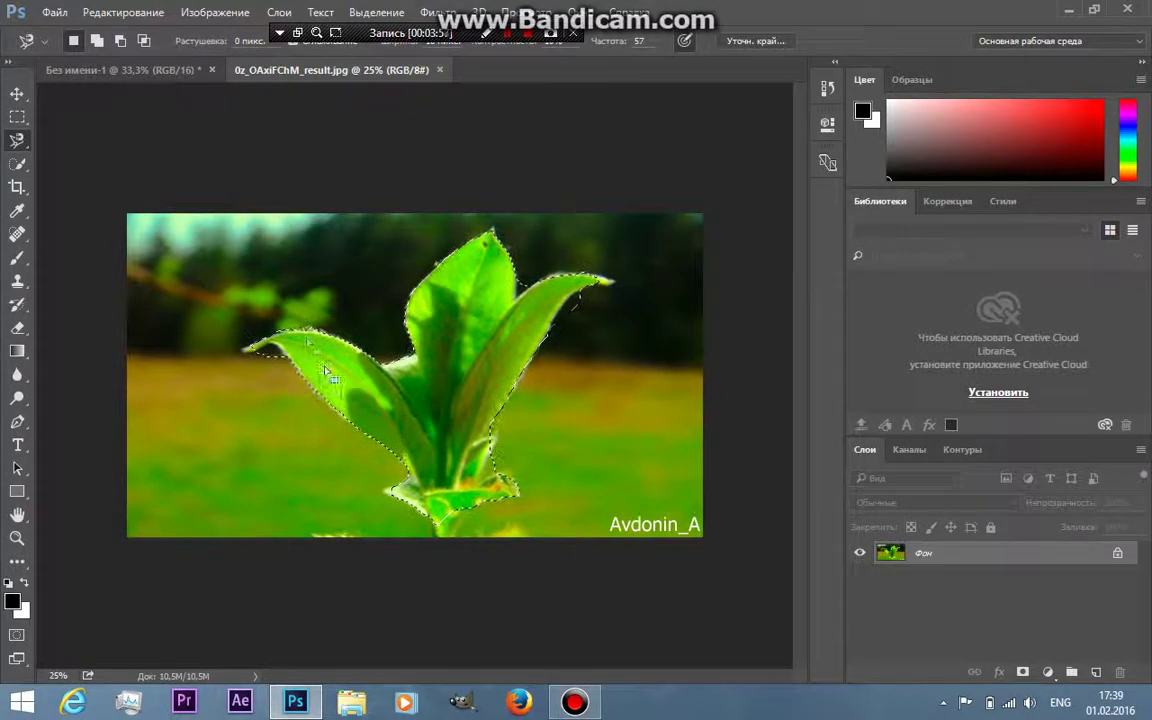
right_click(25, 146)
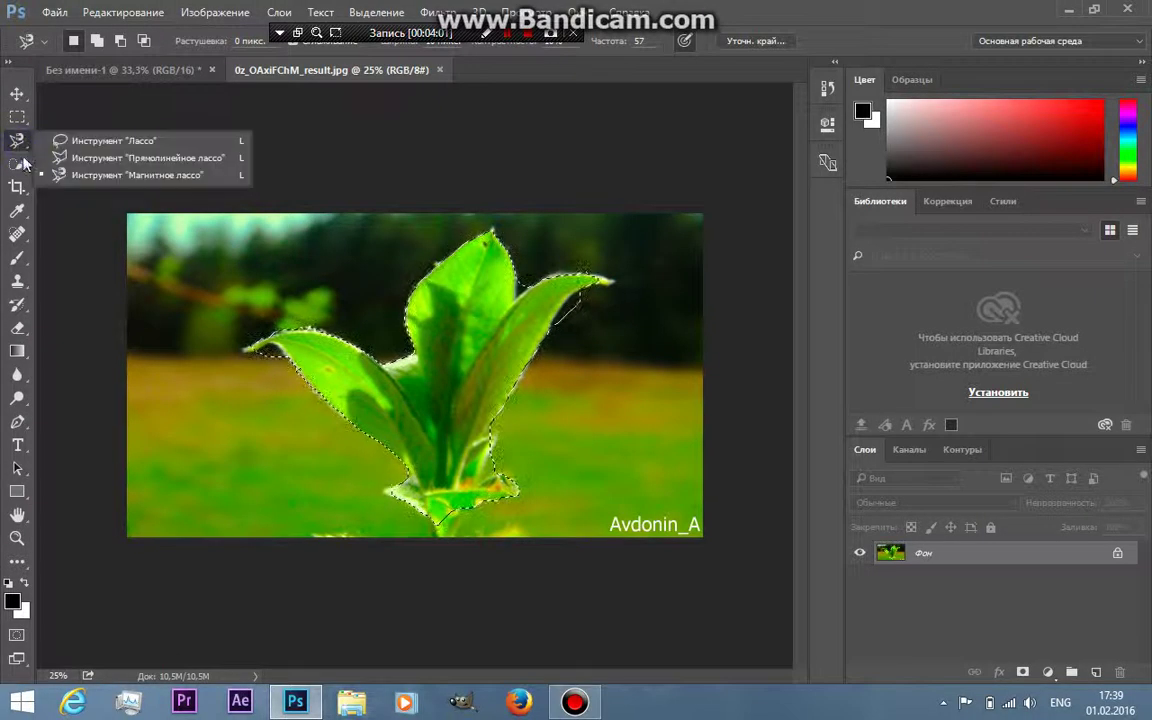
Drop the lasso selection and paint a Quick Selection up across the whole plant
click(17, 117)
drag(148, 172, 150, 172)
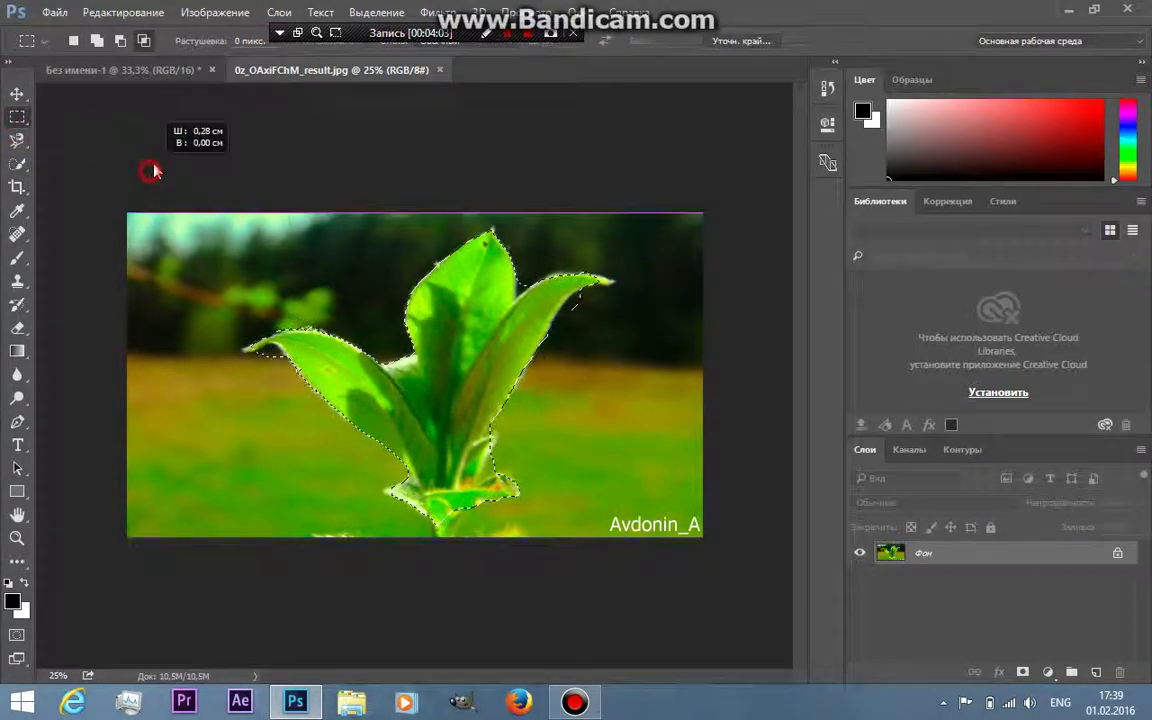
click(604, 278)
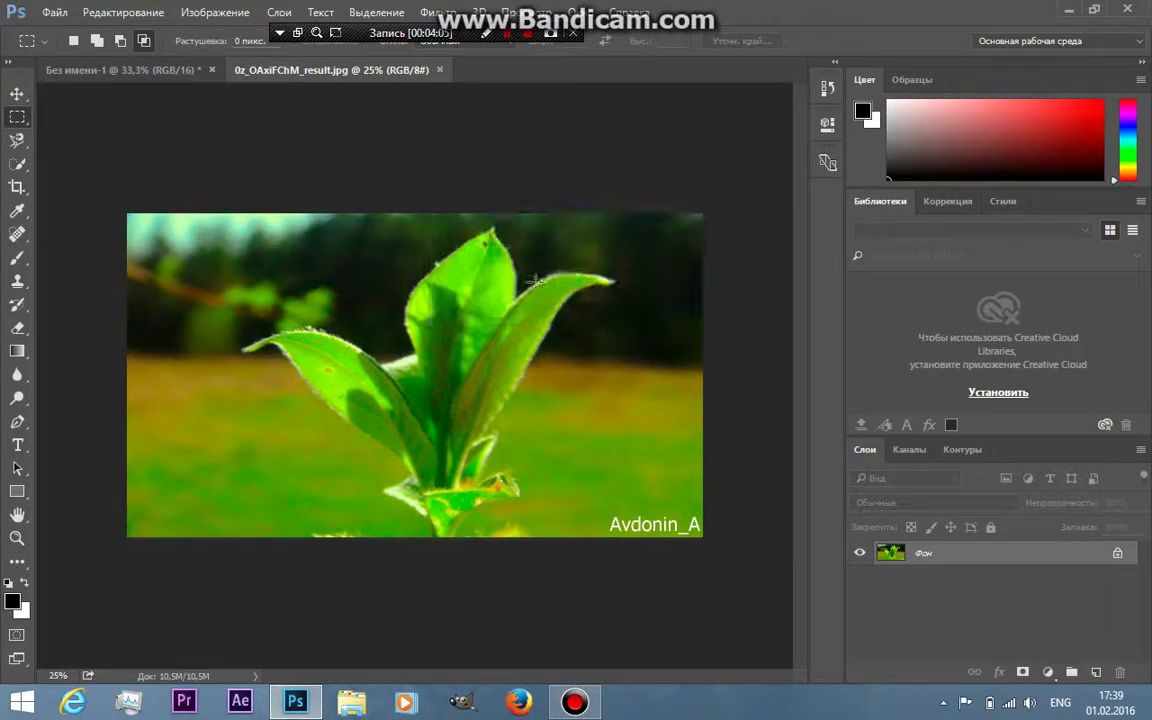
click(21, 168)
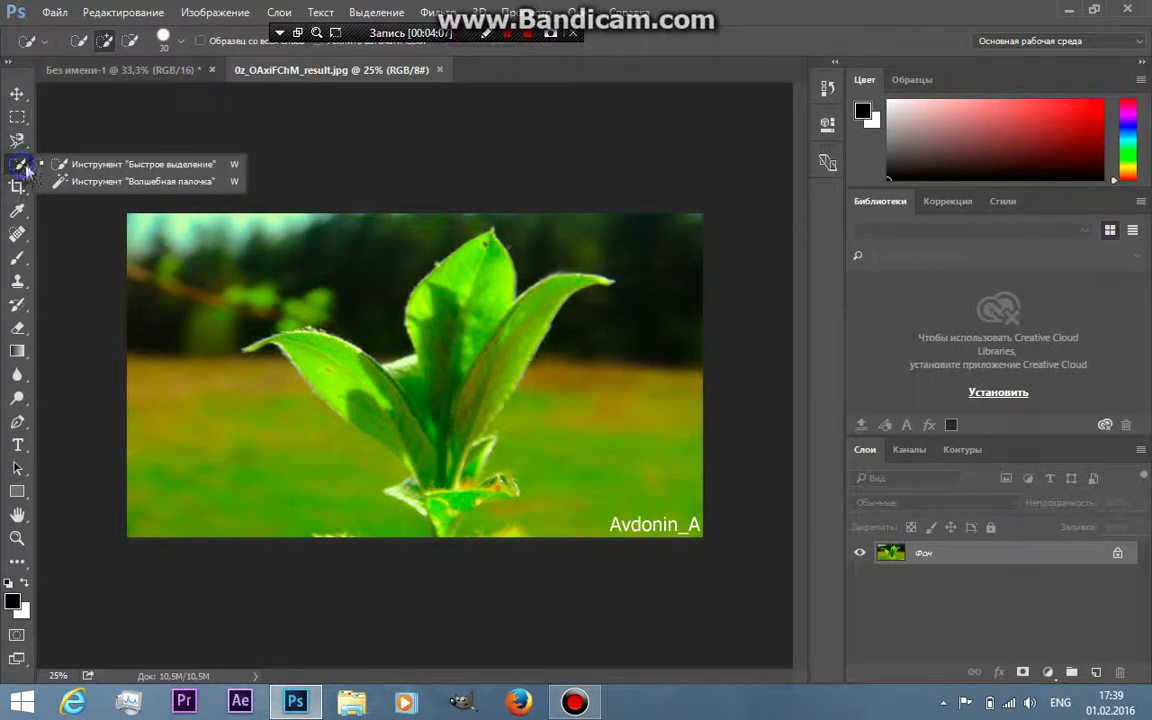
click(79, 171)
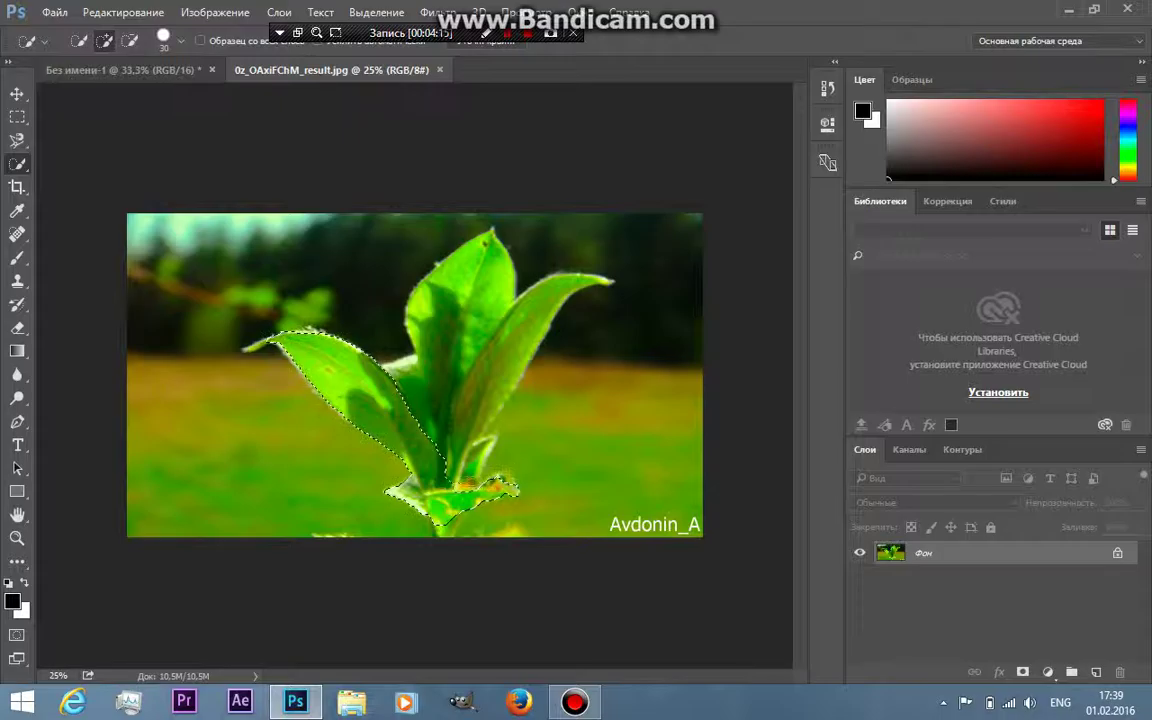
mouse_move(478, 440)
mouse_down()
mouse_move(580, 325)
mouse_move(623, 337)
mouse_up()
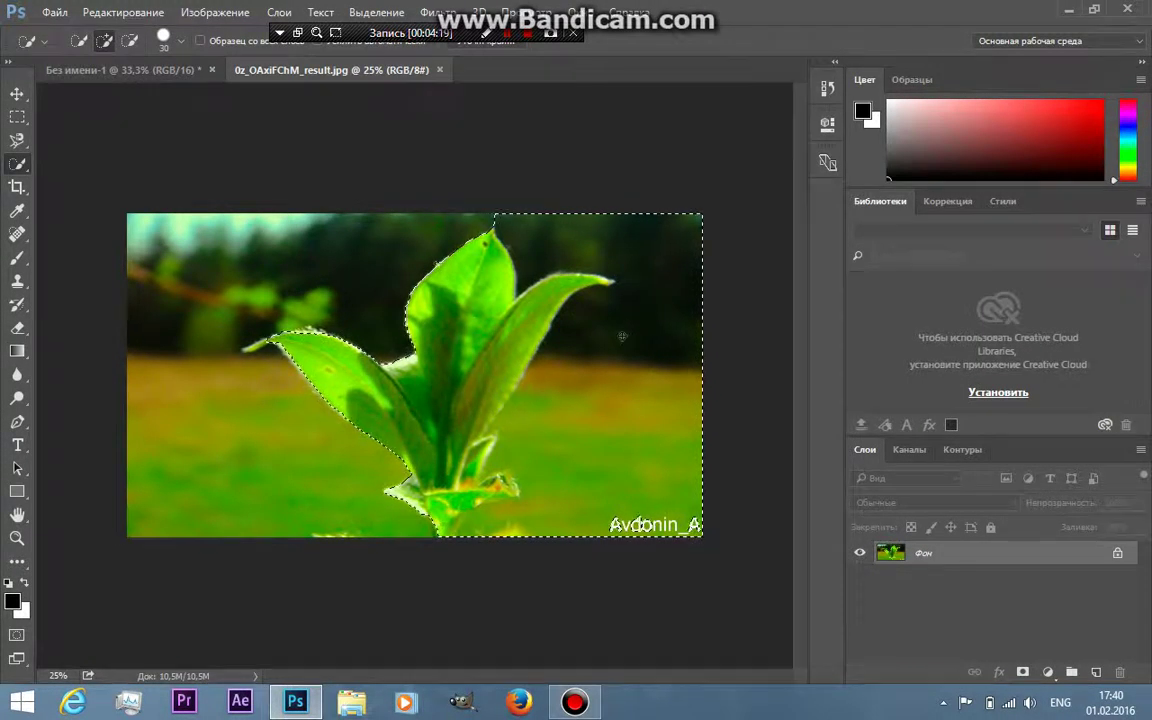
Subtract the dark background and grass around the leaf tip and stem, then deselect and reselect
alt+click(647, 264)
drag(656, 293, 645, 312)
drag(673, 358, 598, 322)
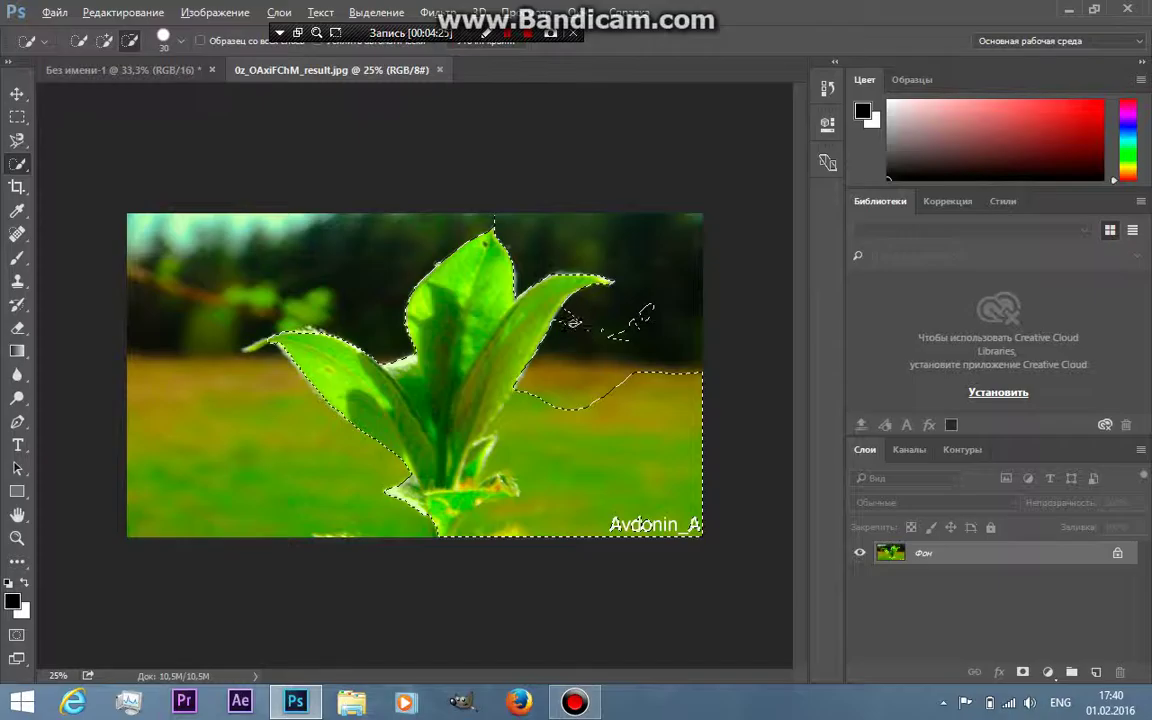
drag(640, 318, 567, 321)
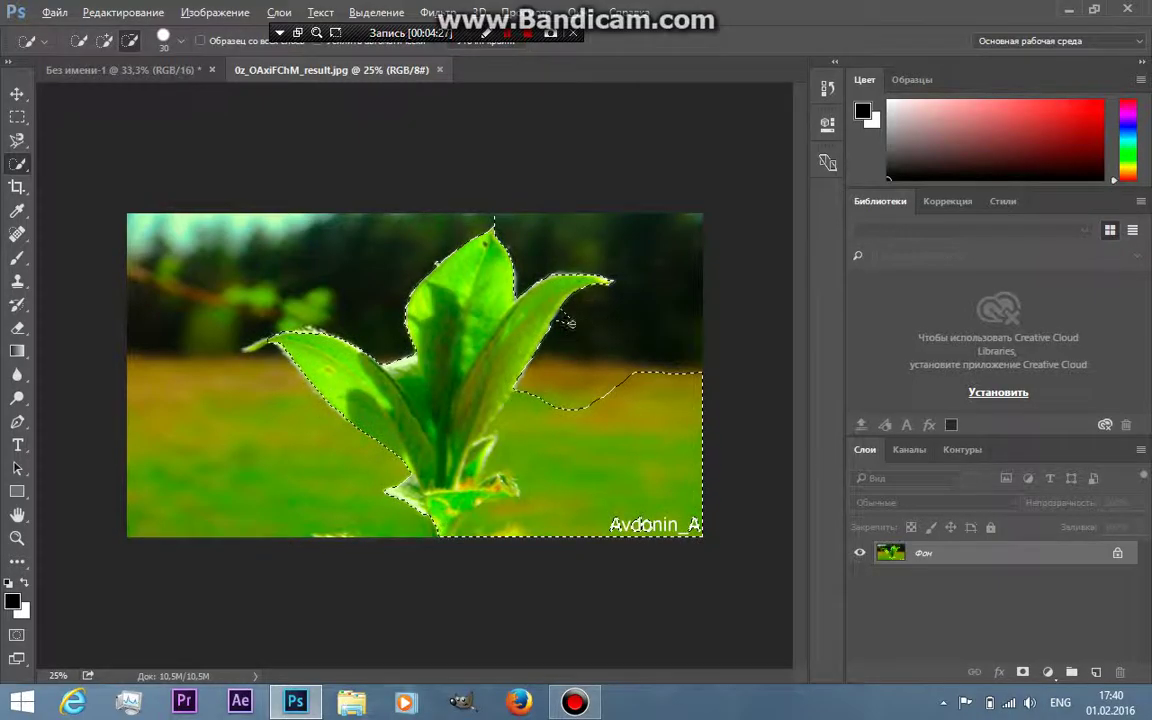
mouse_move(540, 425)
mouse_down()
mouse_move(622, 475)
mouse_move(552, 509)
mouse_up()
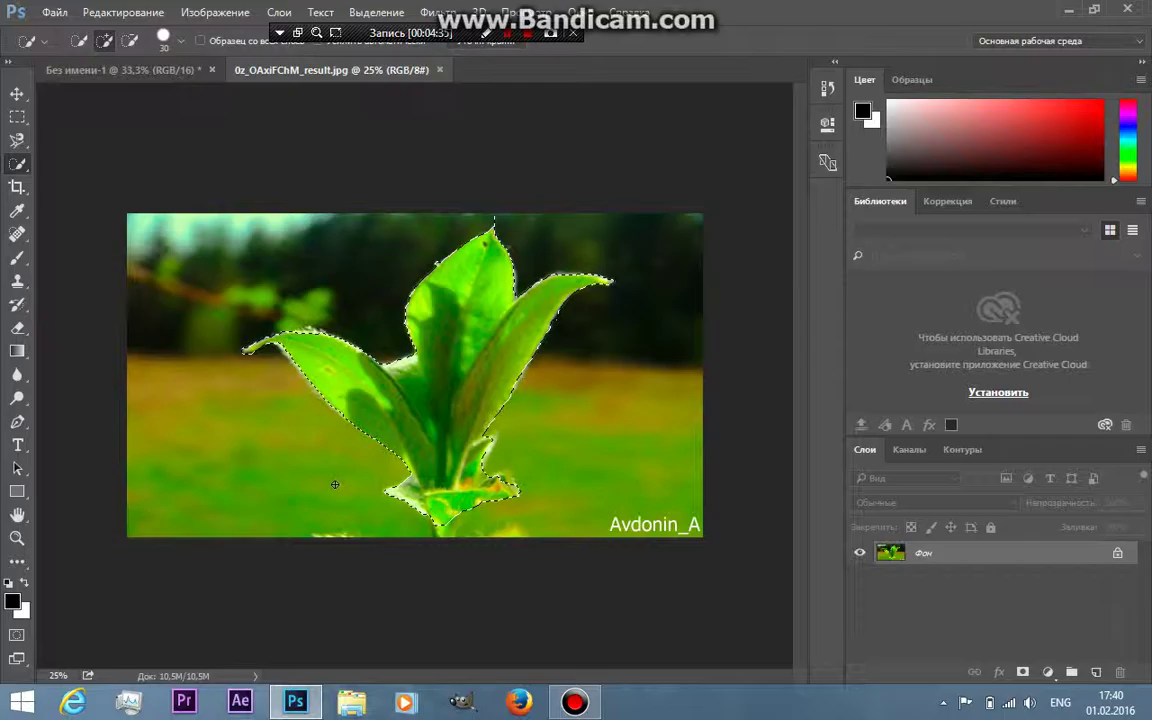
click(131, 41)
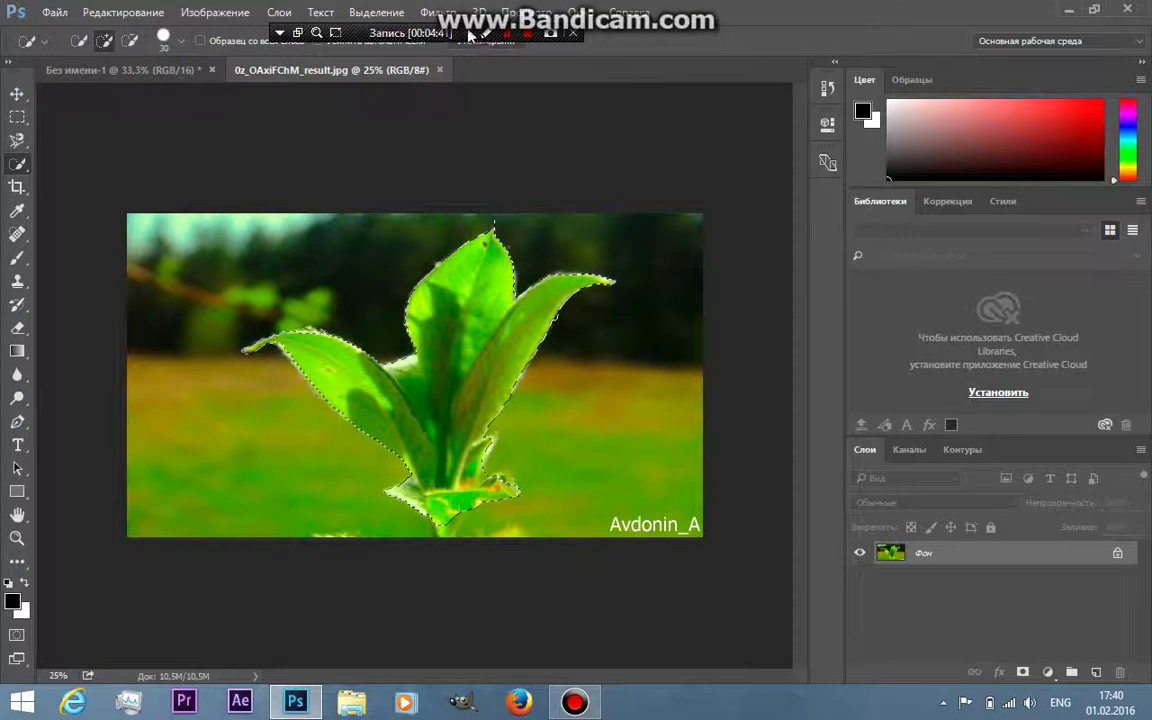
key(ctrl+d)
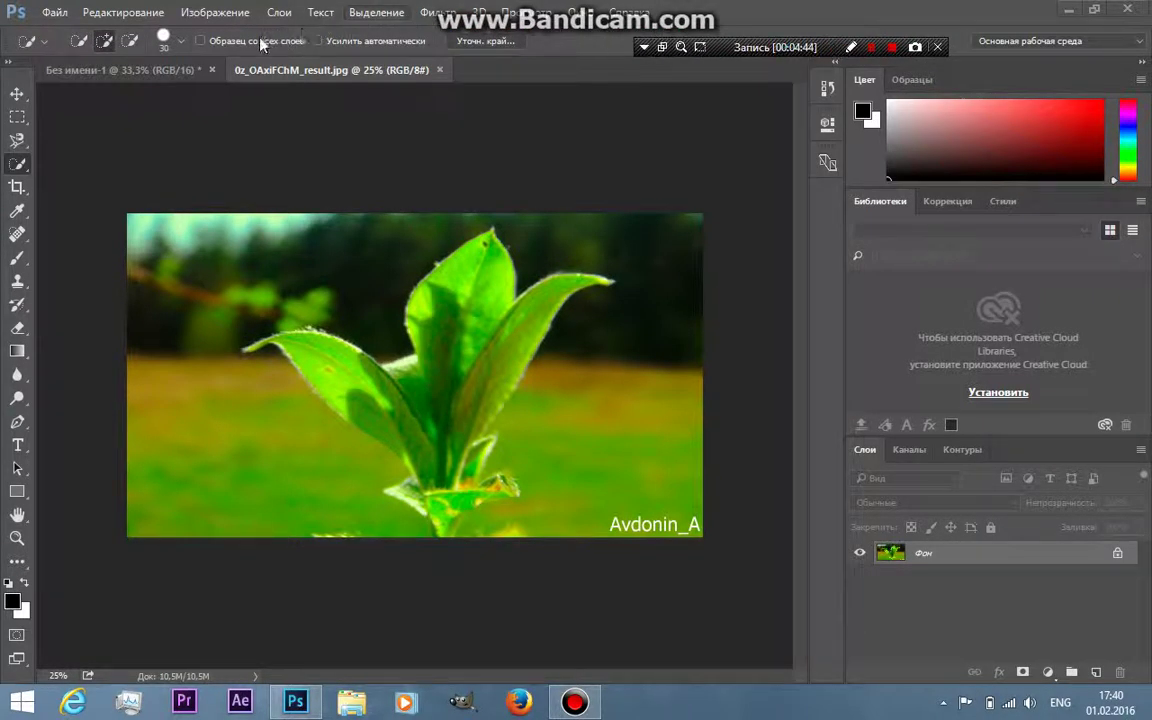
key(ctrl+shift+d)
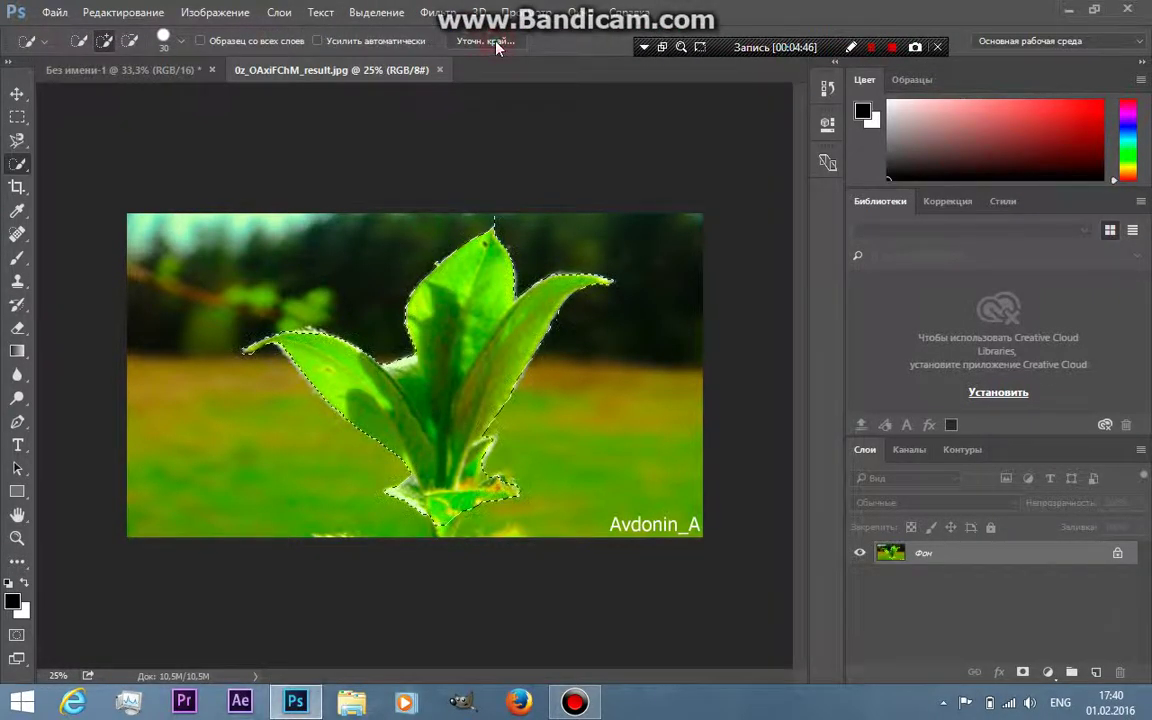
Clear the quick-selection outline of the plant and switch to the Magic Wand
right_click(17, 164)
click(132, 182)
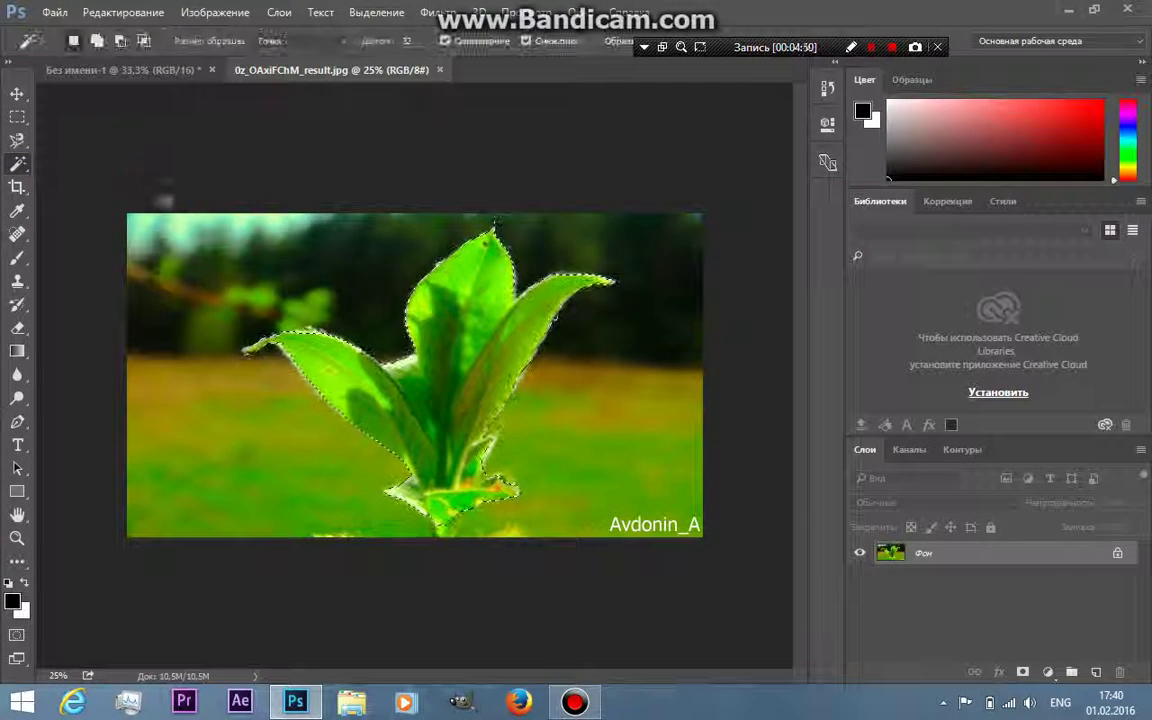
click(17, 117)
drag(194, 238, 197, 263)
click(617, 276)
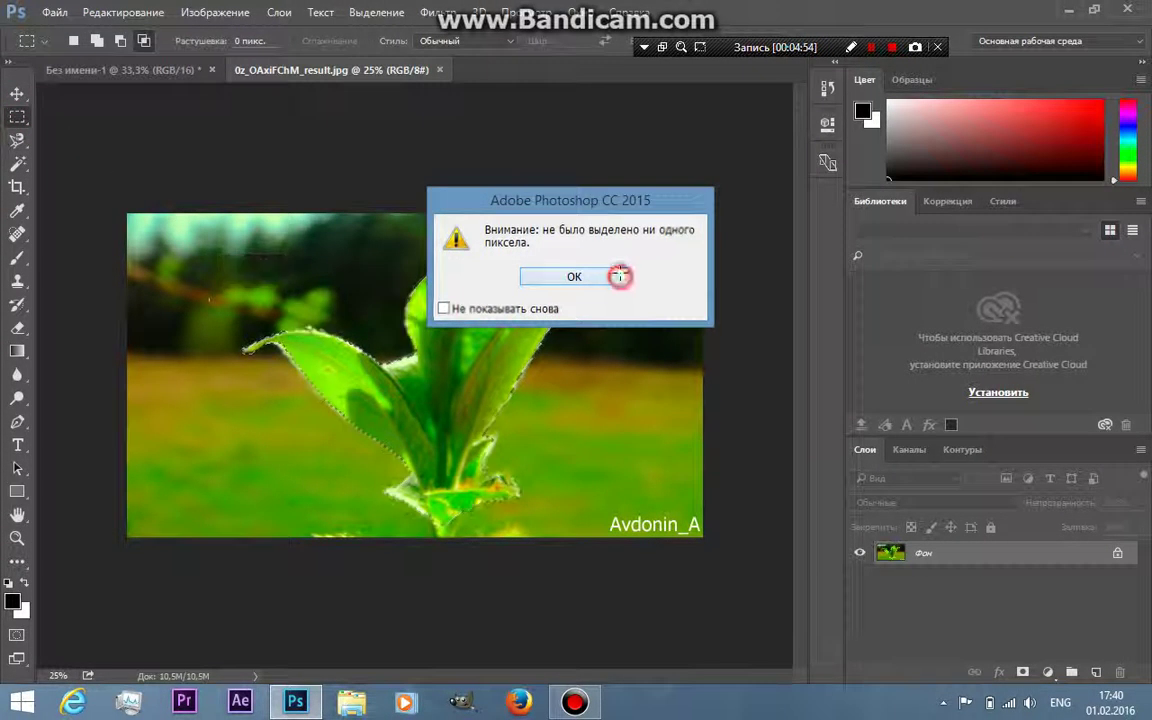
click(18, 164)
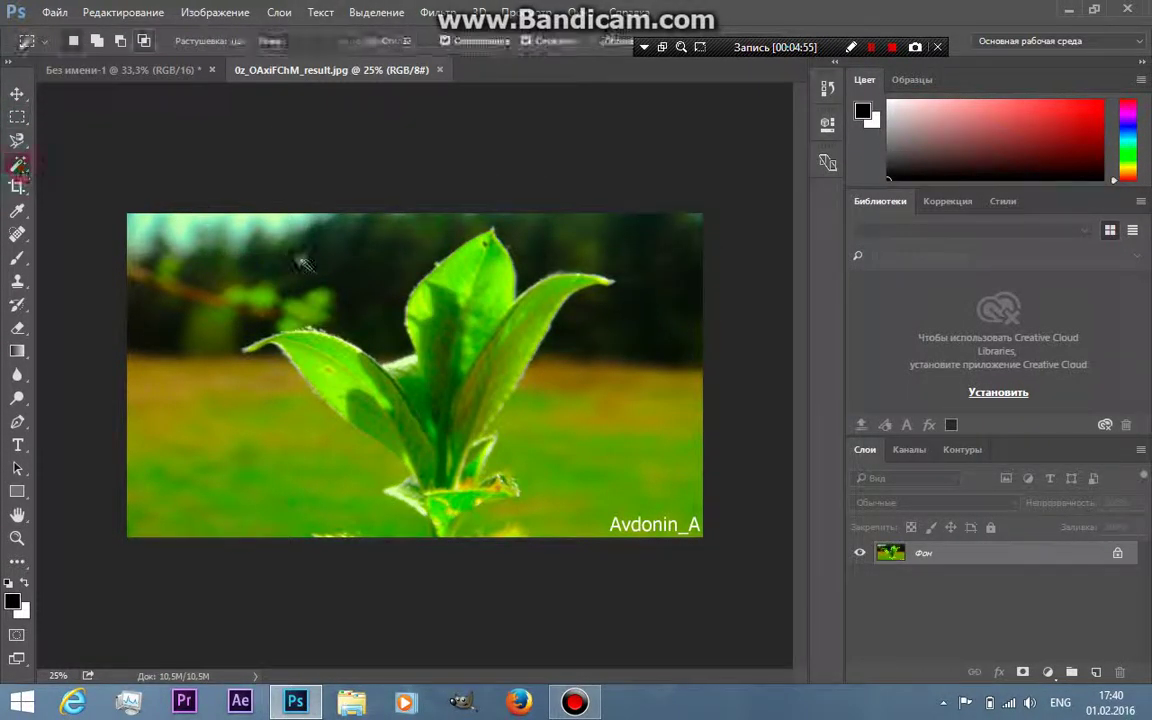
Magic-wand select the central, upper and right leaves, then subtract four grass areas
click(460, 373)
click(482, 289)
click(548, 308)
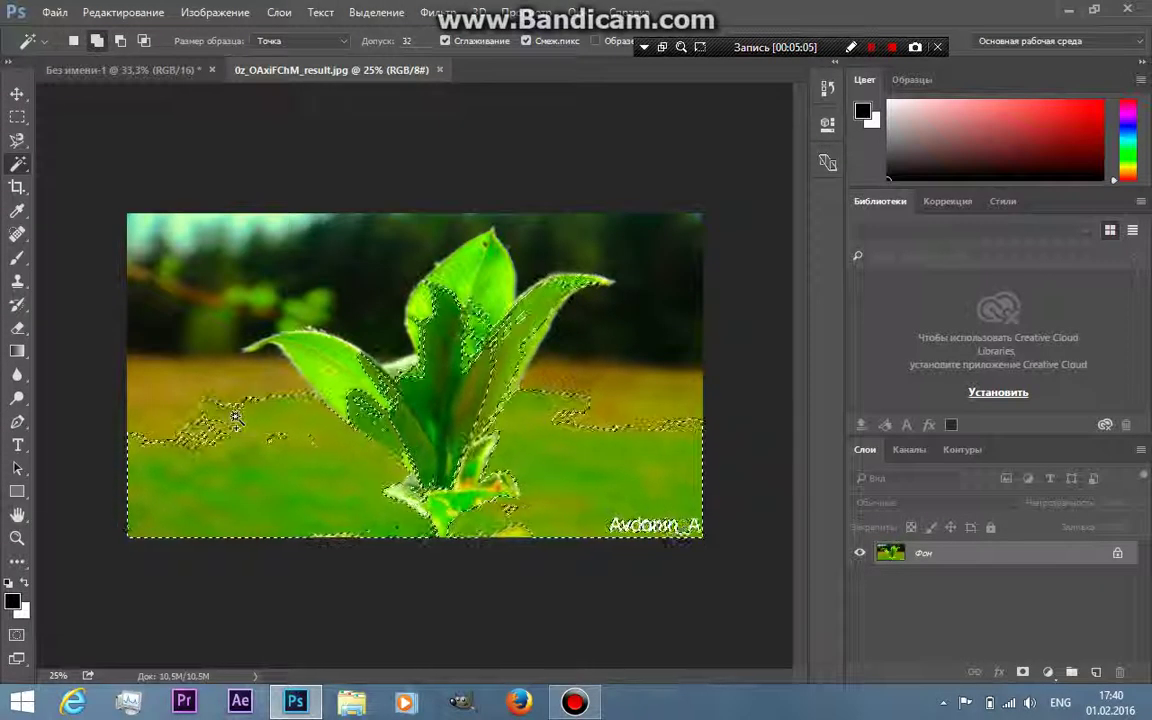
key(alt+shift)
alt+click(300, 475)
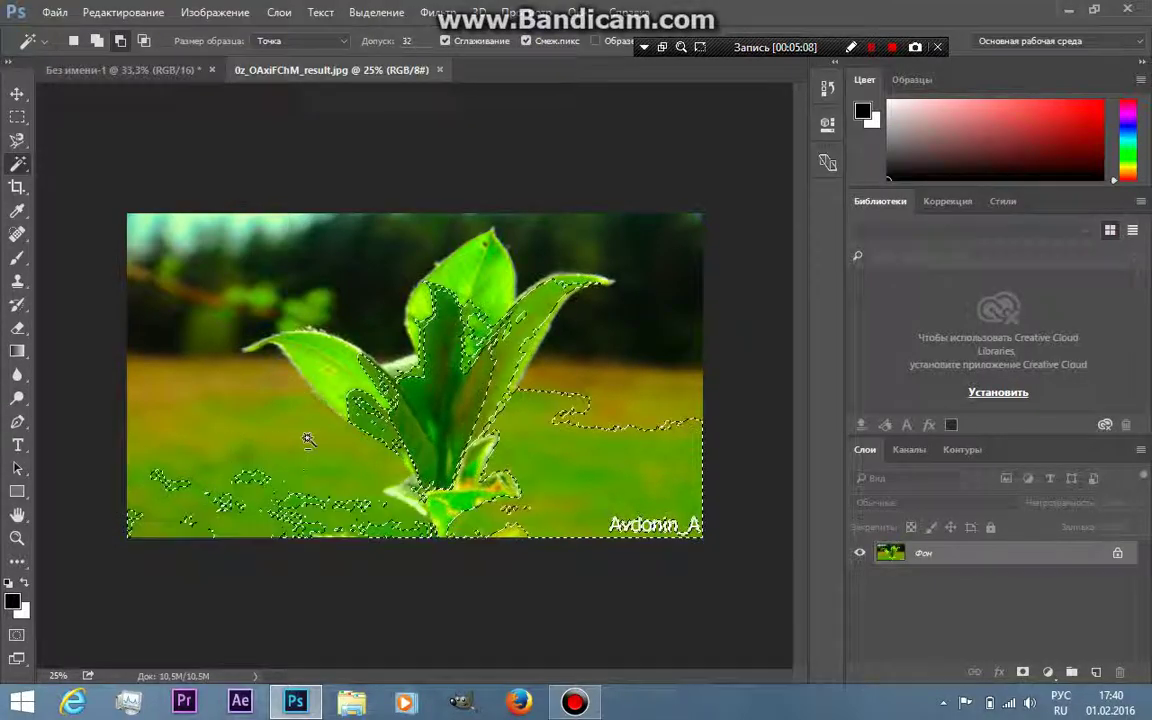
alt+click(297, 510)
alt+click(612, 424)
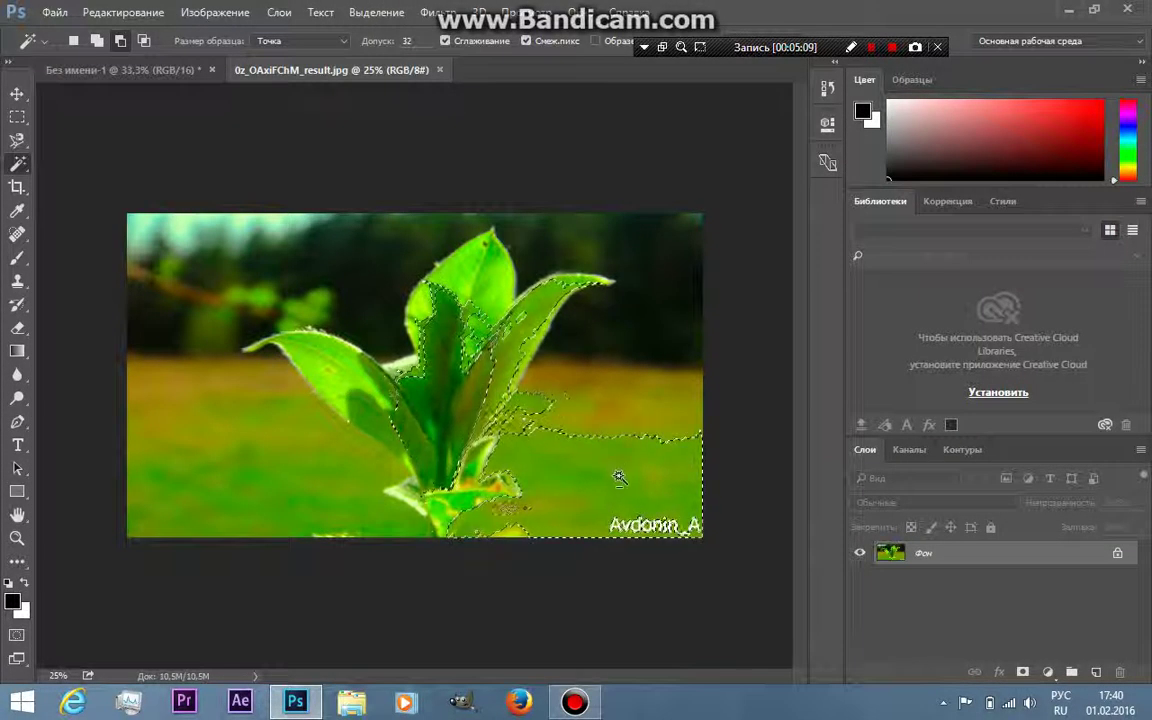
alt+click(582, 516)
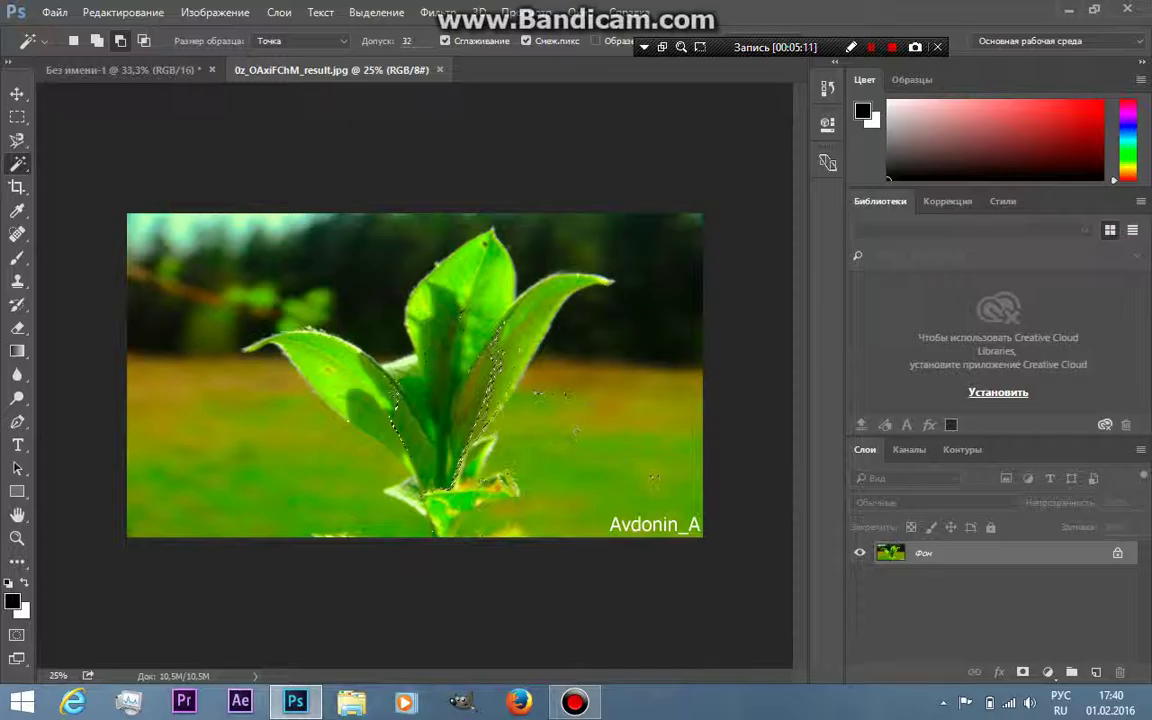
Add the left and central leaves, remove the lower-right grass, keeping sample size Точка
shift+click(344, 370)
shift+click(495, 297)
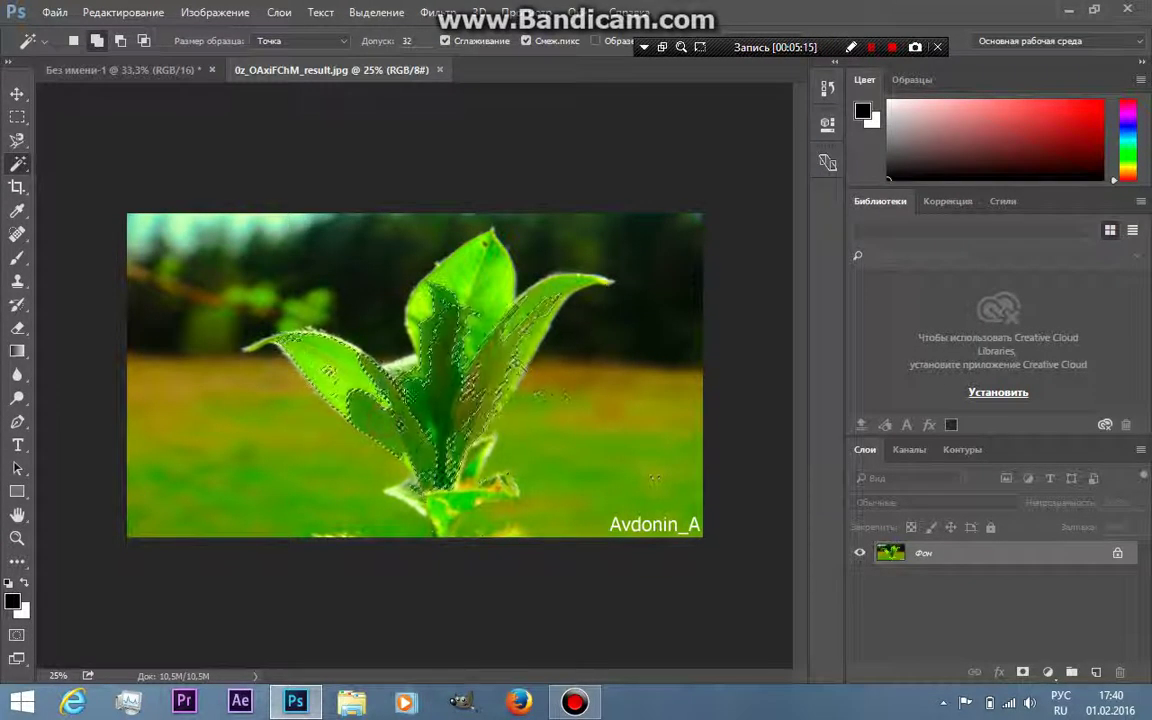
shift+click(480, 292)
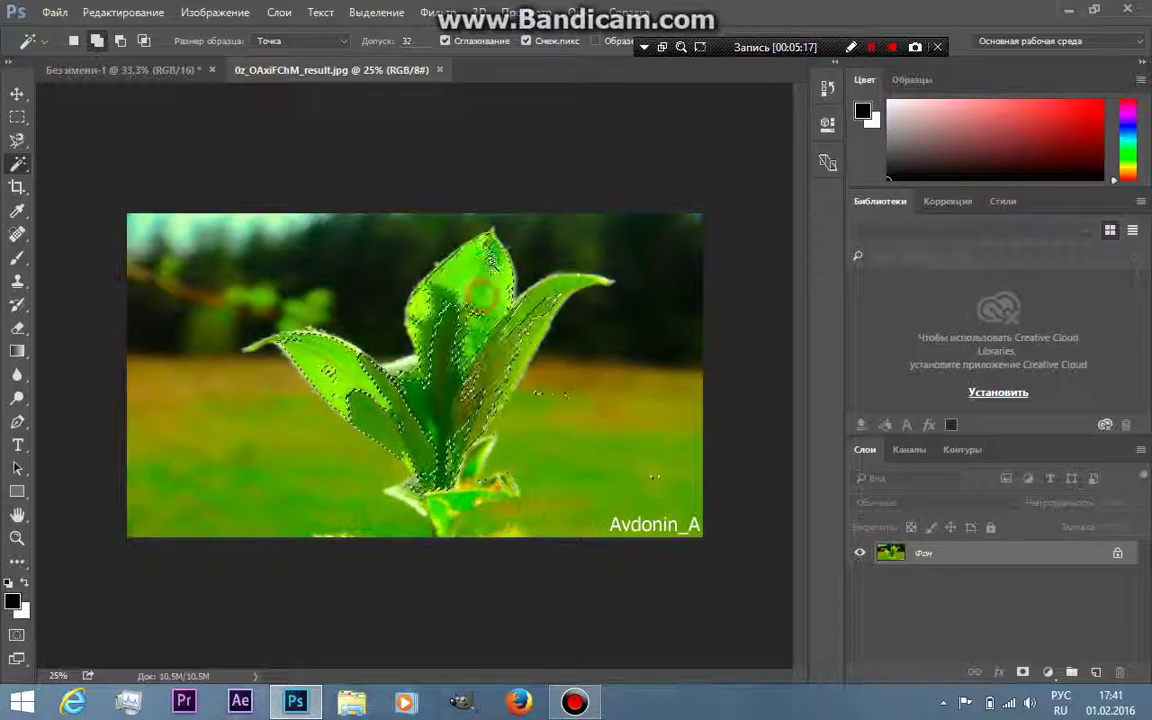
shift+click(610, 480)
alt+click(617, 483)
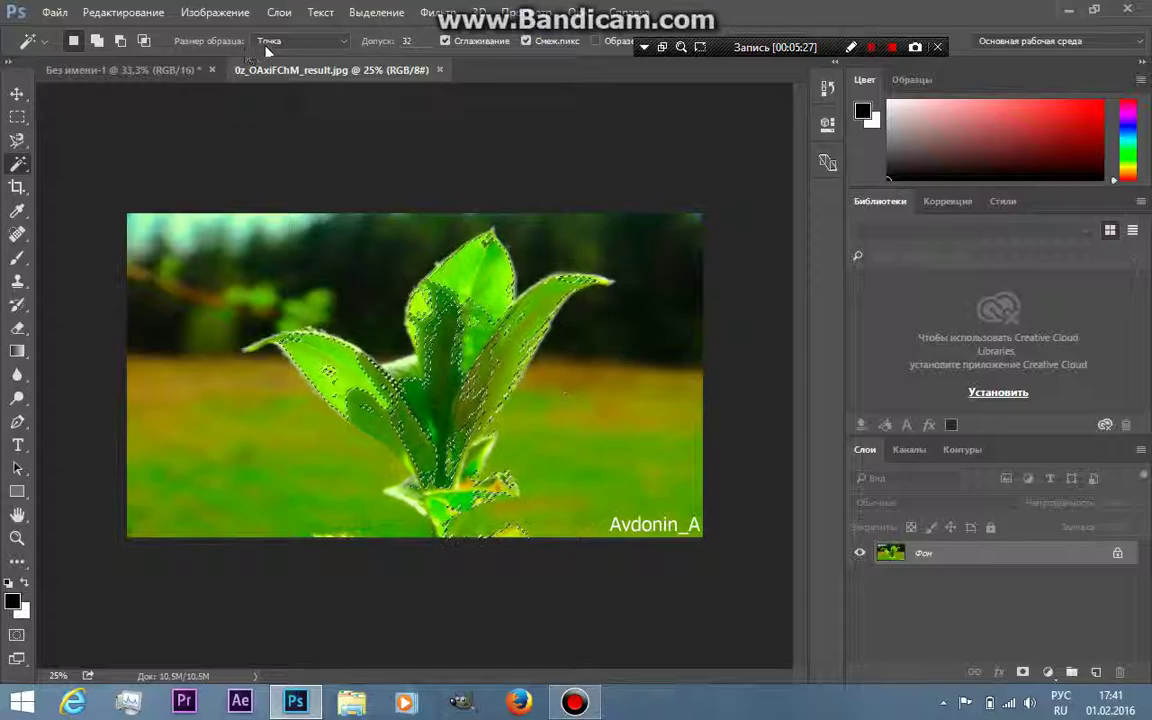
click(300, 42)
click(303, 43)
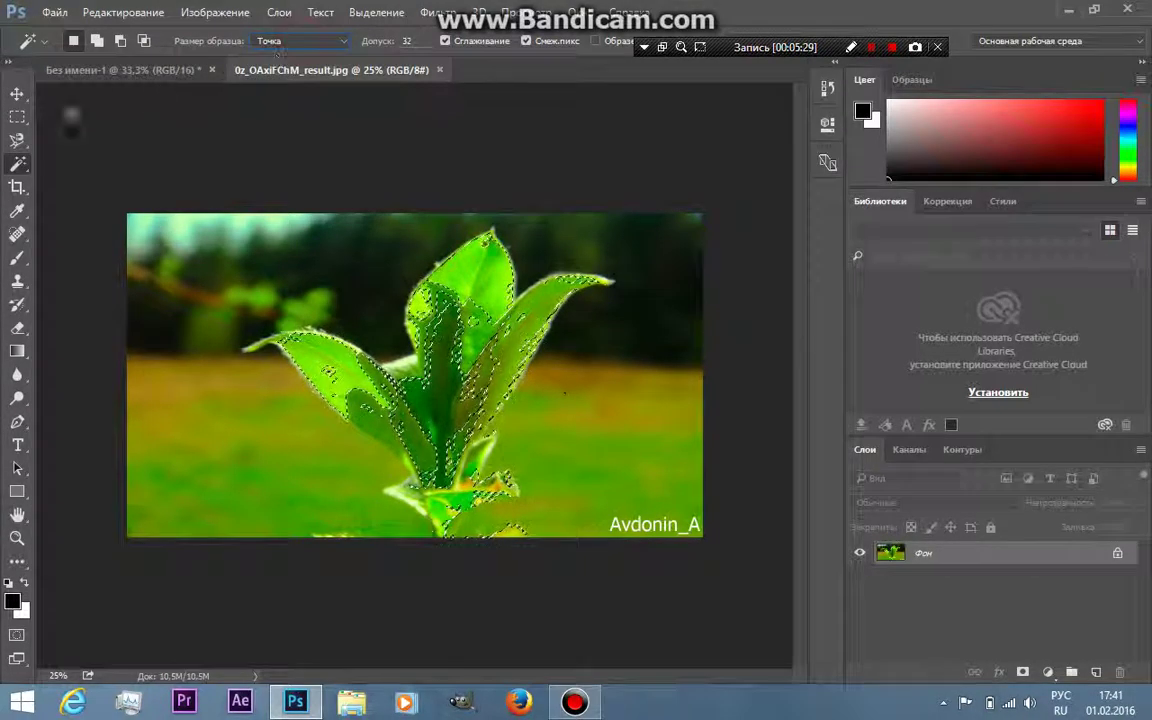
click(17, 116)
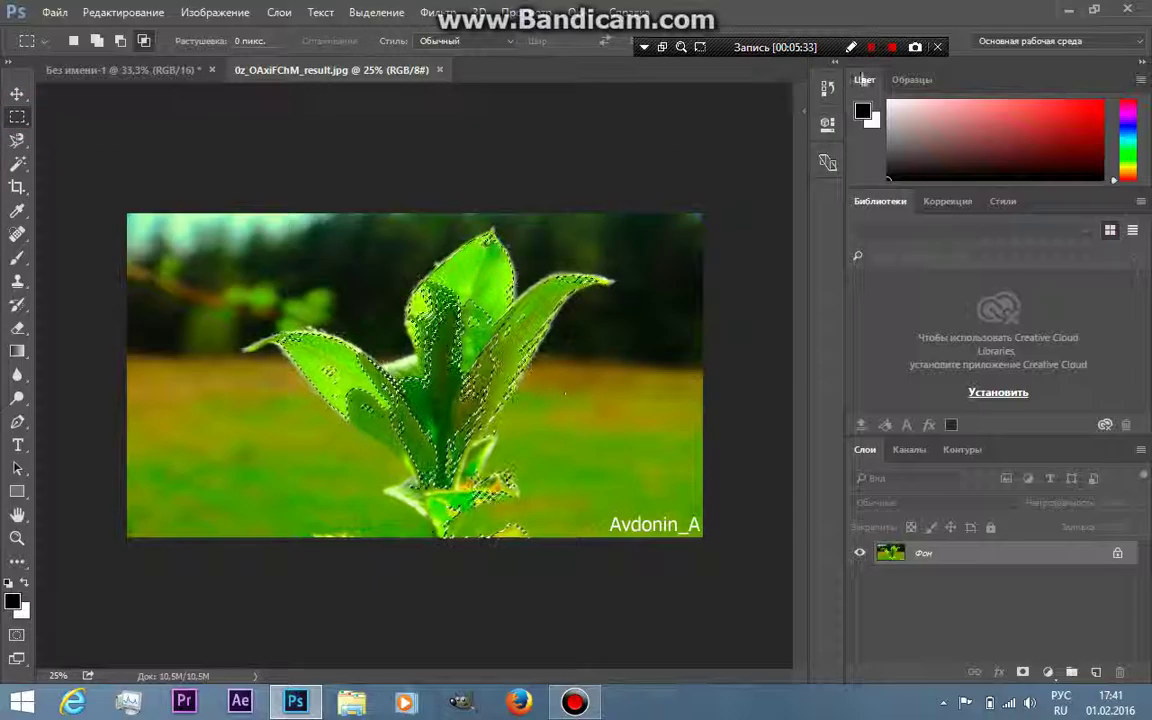